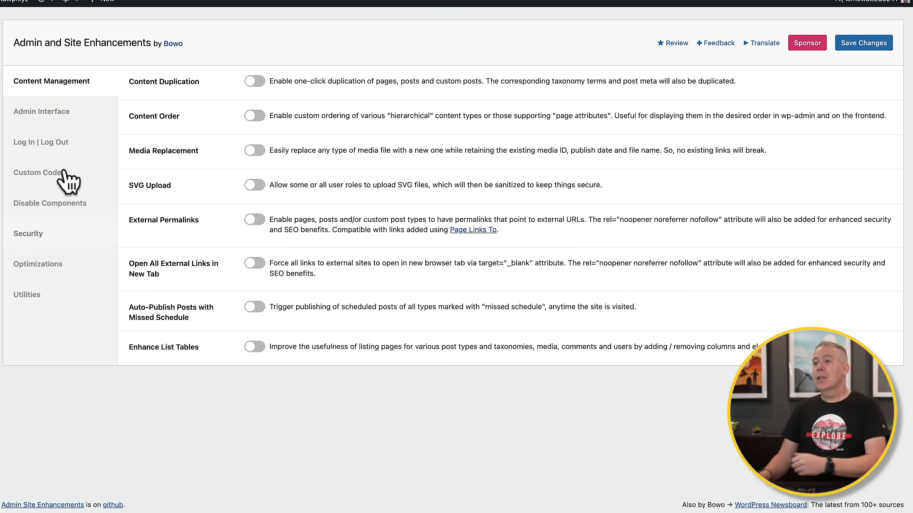
- Open the ASE Admin Interface options, such as Hide Admin Notices and Wider Admin Menu, under Tools > Enhancements
click(51, 121)
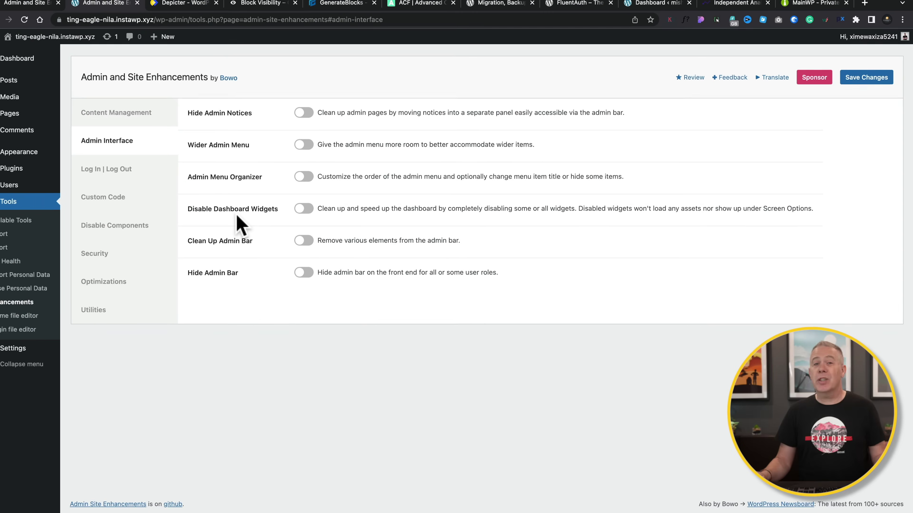
mouse_move(42, 70)
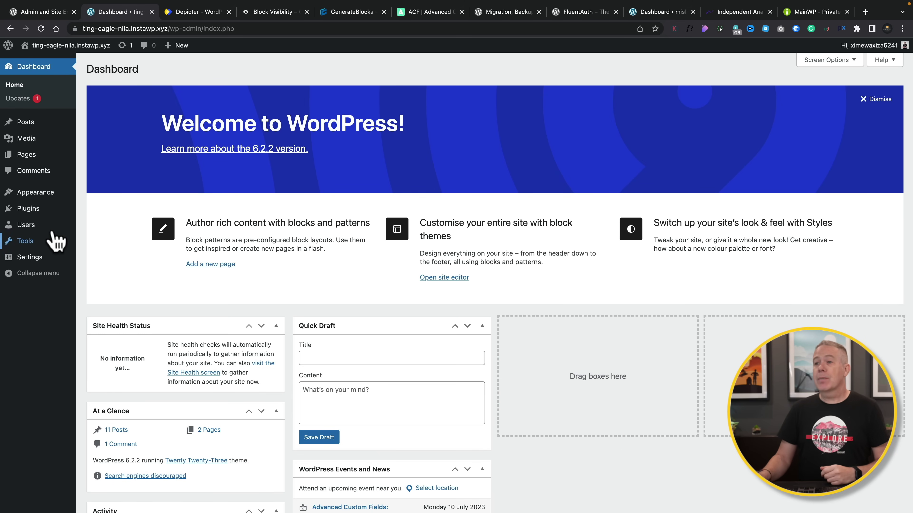
mouse_move(38, 211)
mouse_move(33, 243)
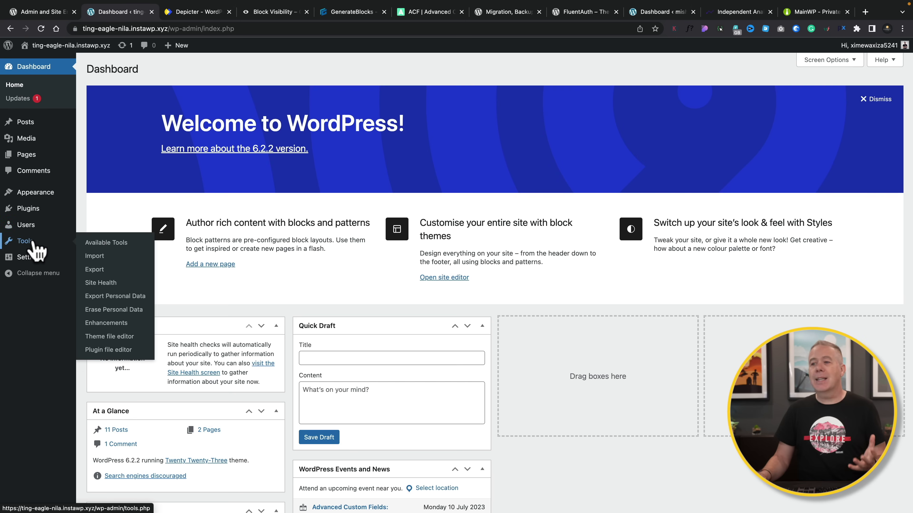
click(96, 322)
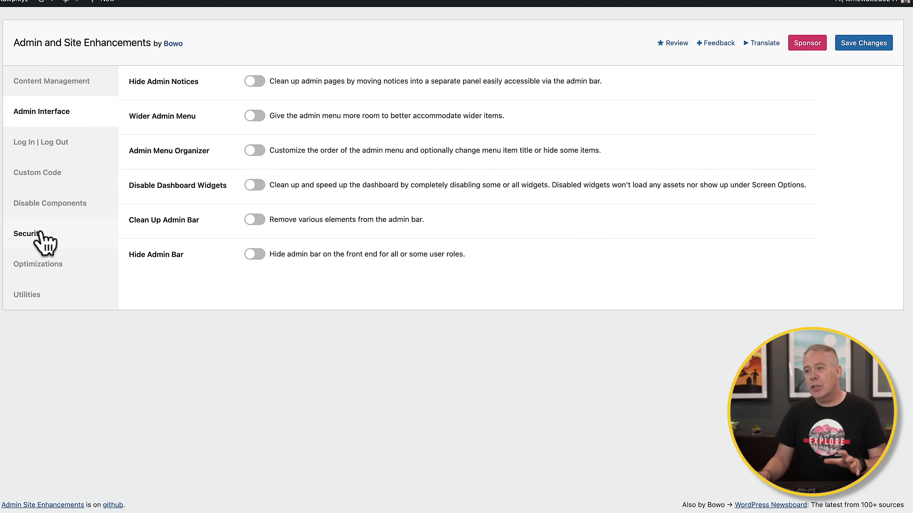
- Look through the ASE Security, Optimizations and Utilities (SMTP) settings tabs
click(43, 242)
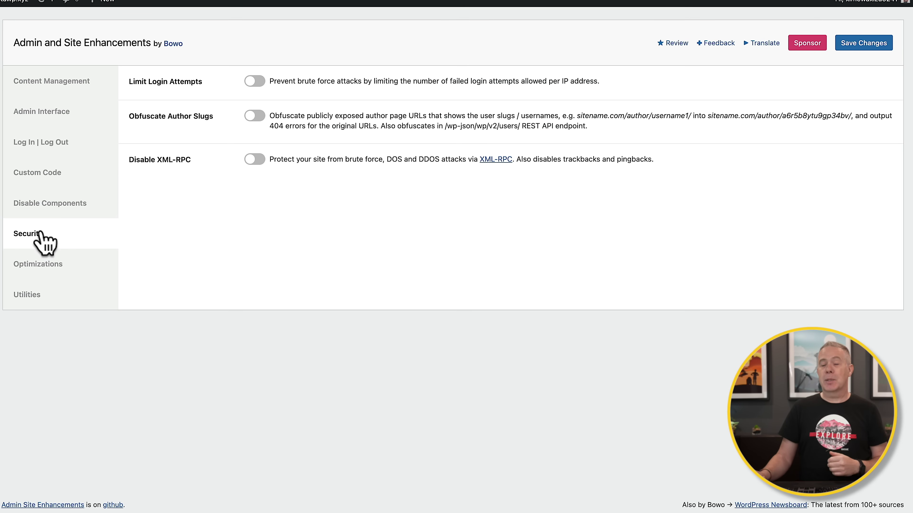
click(46, 259)
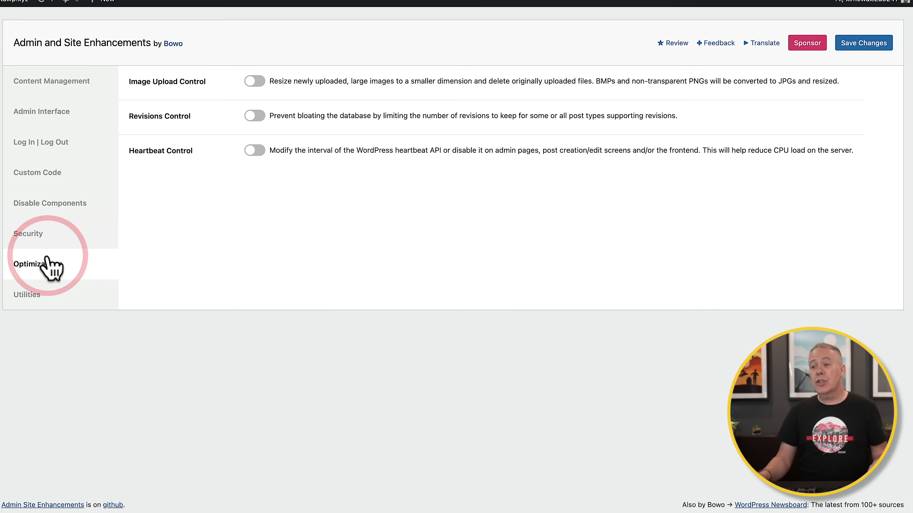
click(37, 289)
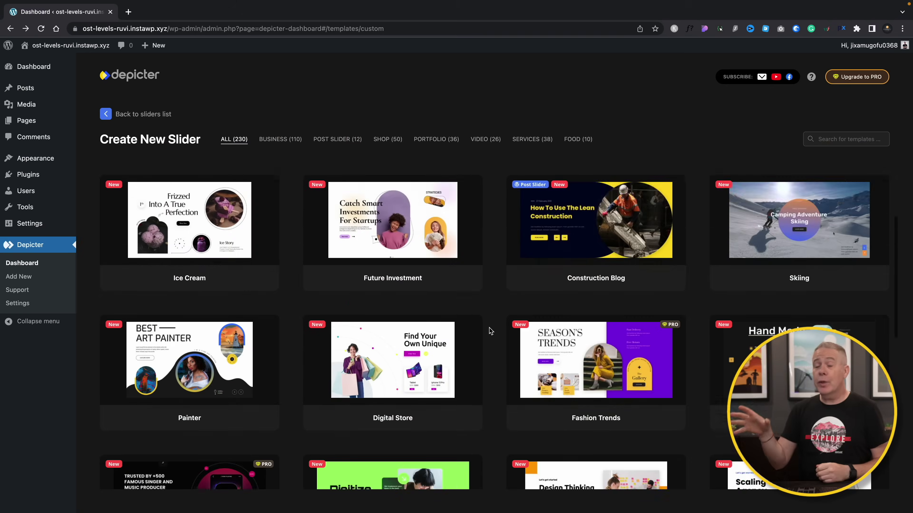
- Find the Future Agency template in the grid and import it as slider Future Agency 2
scroll(489, 329, down, 10)
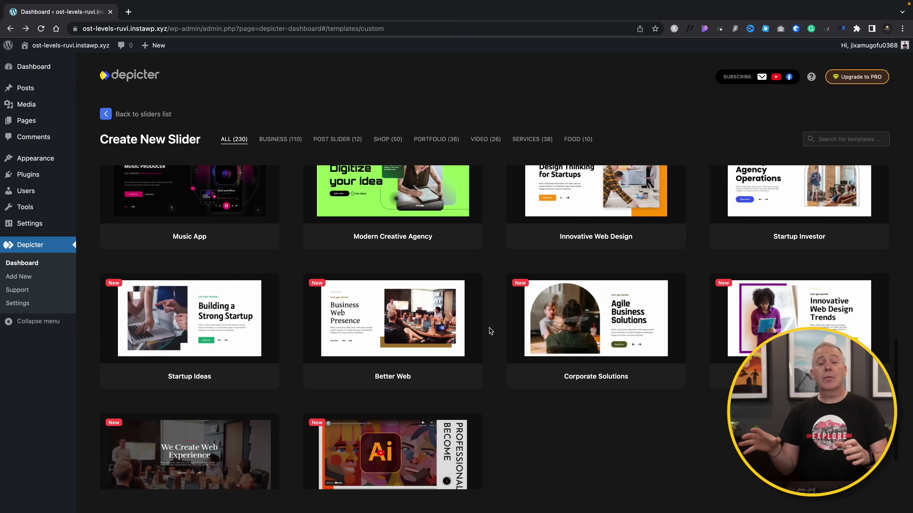
scroll(489, 328, down, 6)
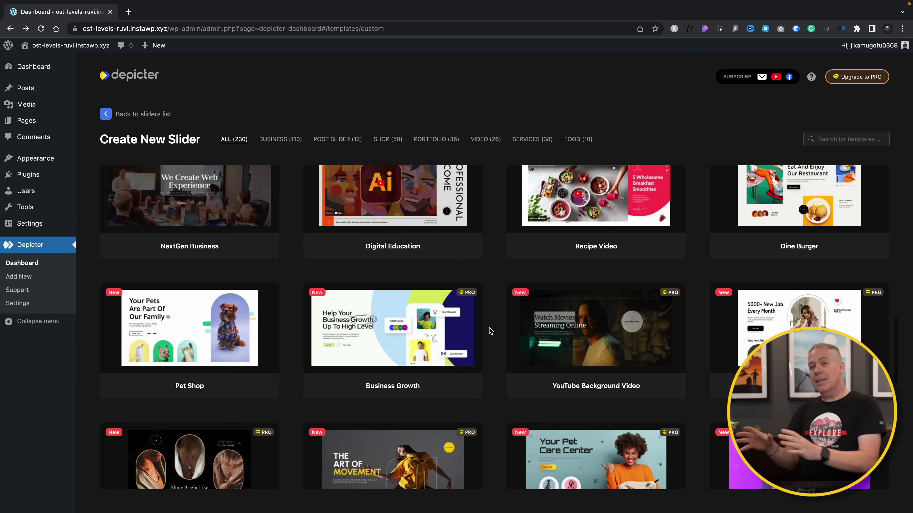
scroll(491, 331, down, 5)
mouse_move(412, 312)
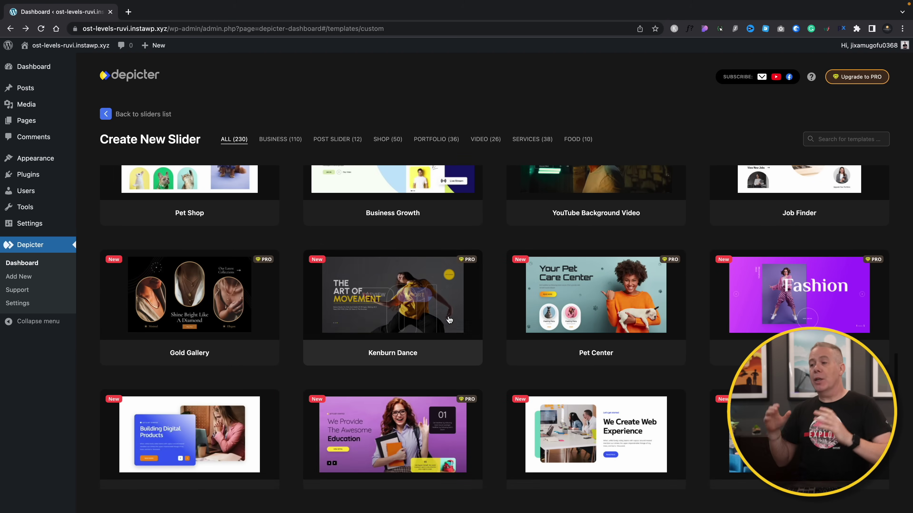
scroll(458, 323, down, 5)
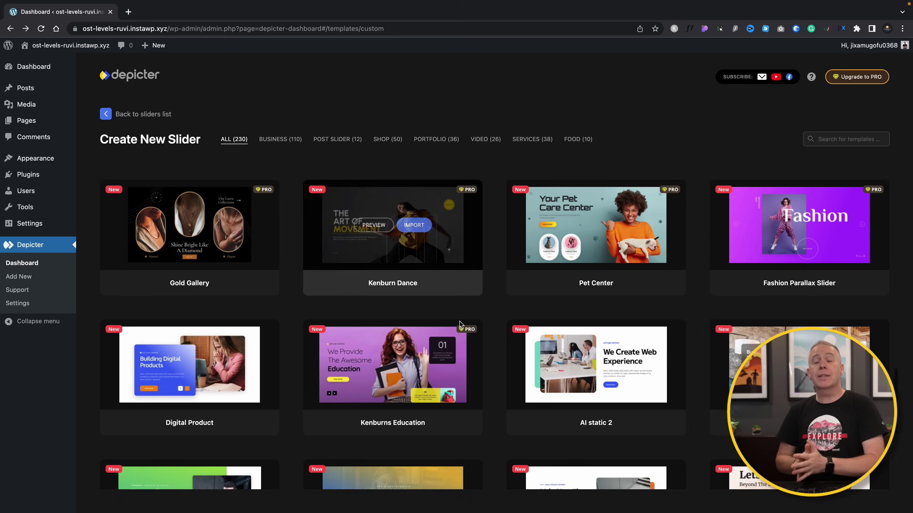
scroll(460, 324, down, 2)
mouse_move(804, 254)
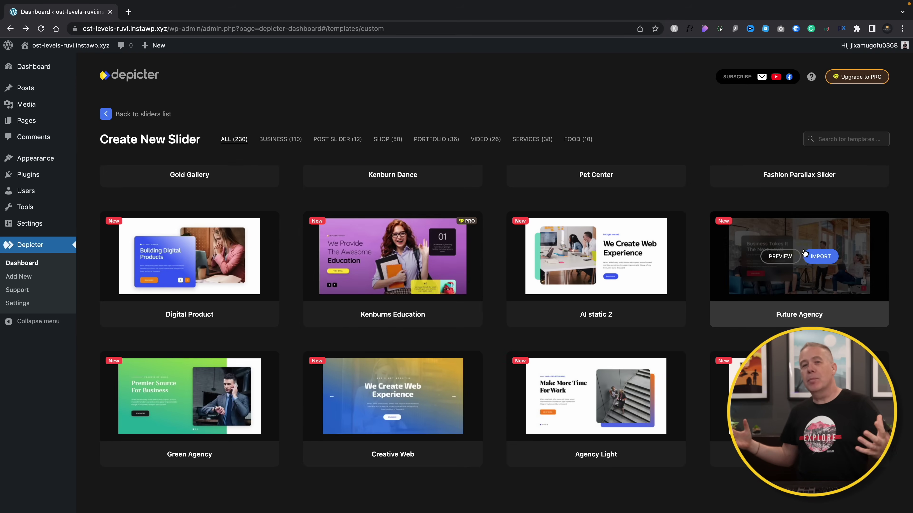
click(817, 258)
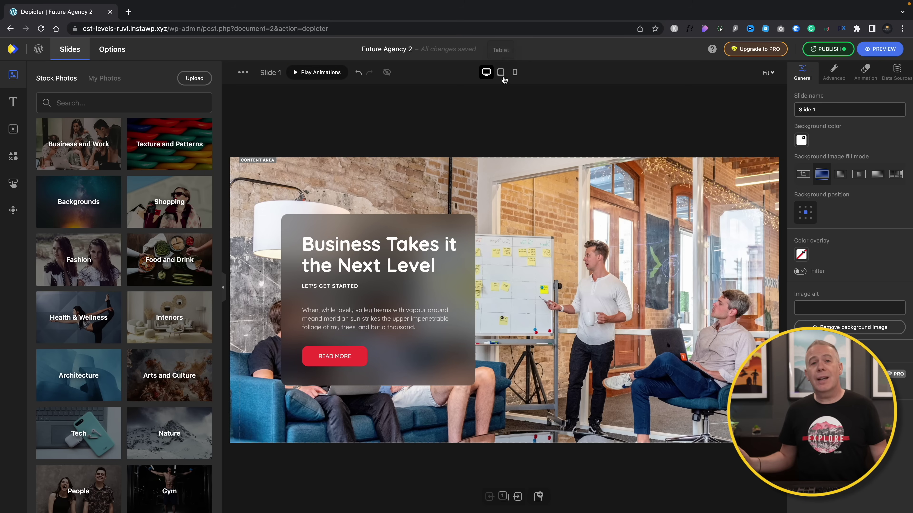
- Preview the slide in tablet and mobile layouts, then return to desktop
click(501, 73)
click(515, 73)
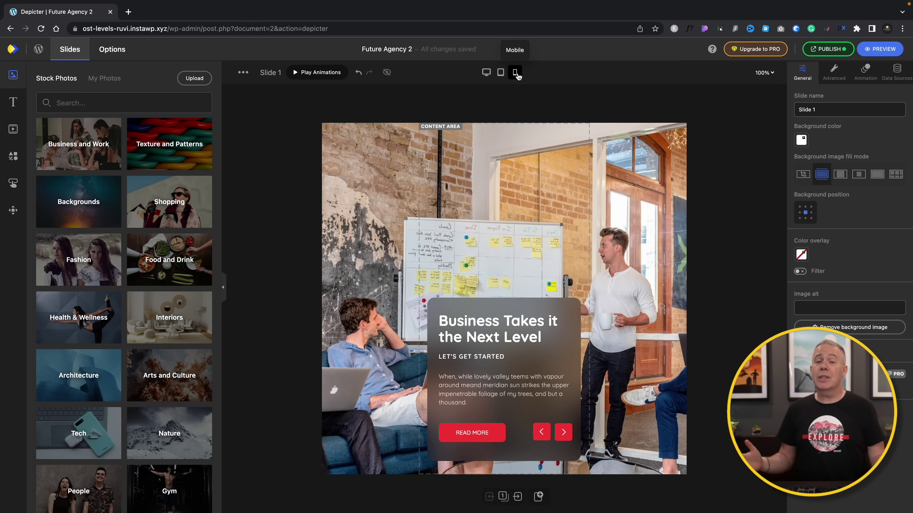
click(501, 74)
click(486, 72)
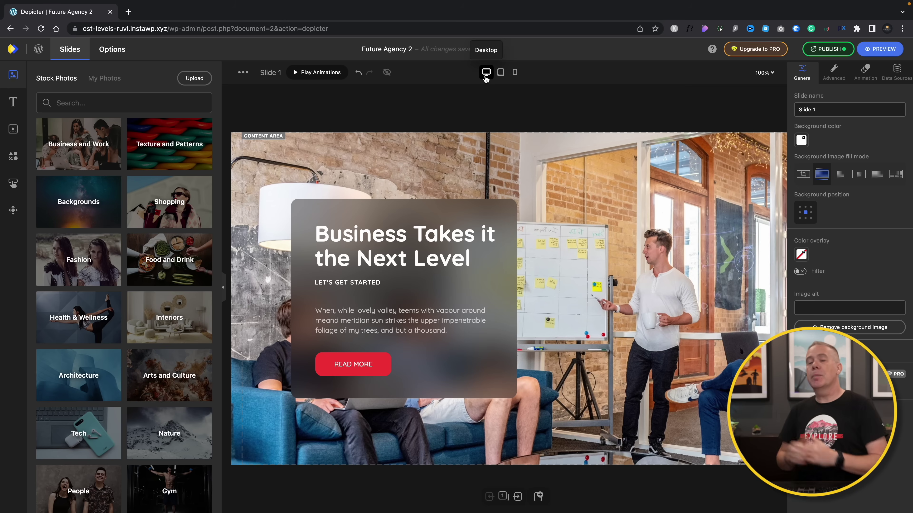
- Select the translucent text box and review its Options, Hover and Animation settings
click(373, 249)
click(469, 380)
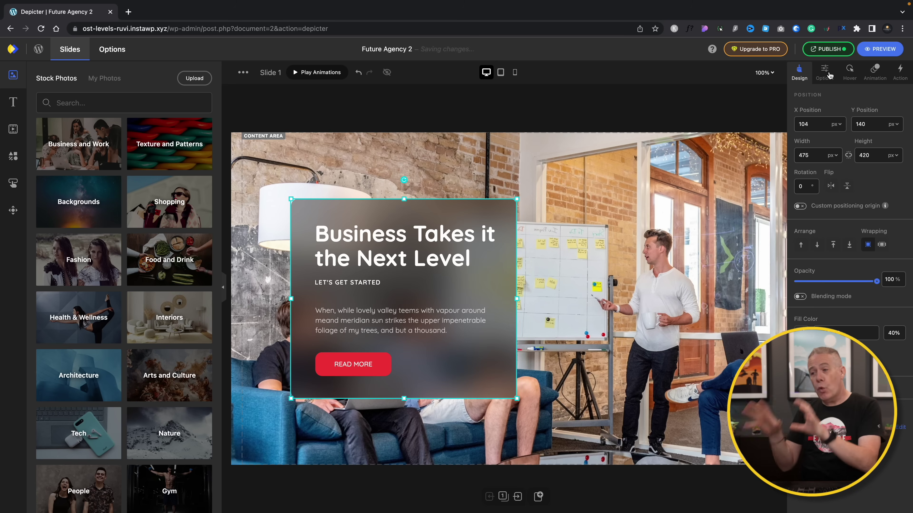
click(827, 76)
scroll(871, 141, down, 3)
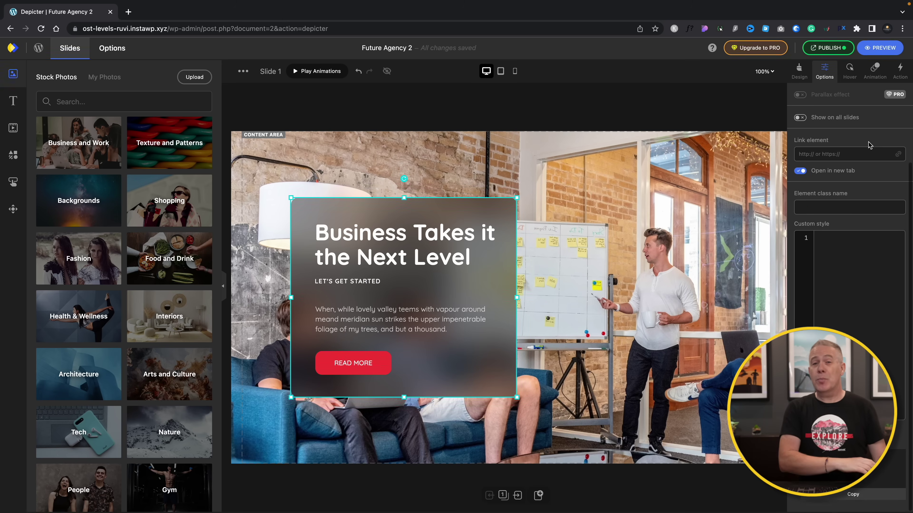
scroll(871, 141, up, 3)
click(851, 71)
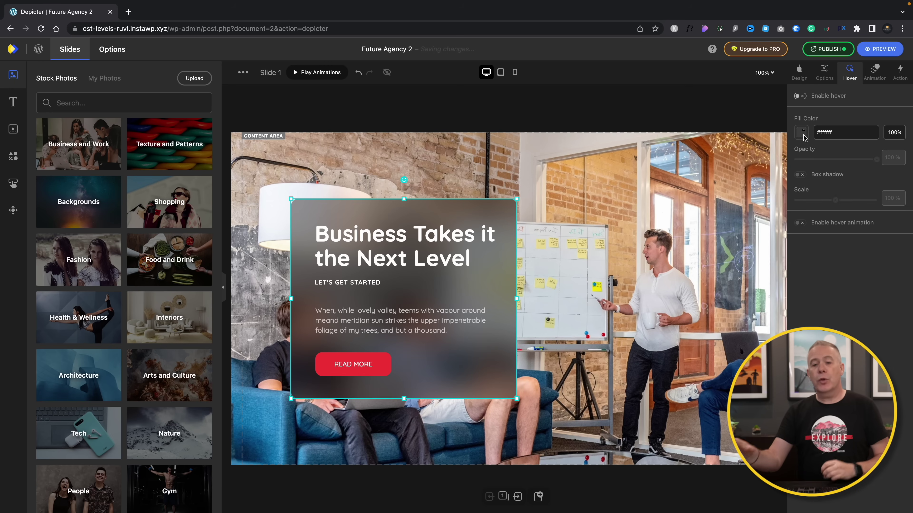
click(879, 69)
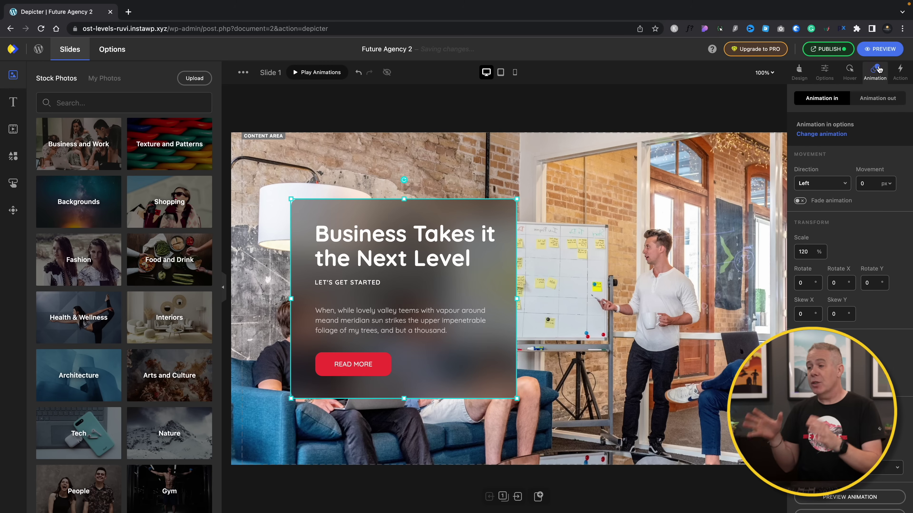
- Add a Go to URL action triggered on Click to the box and edit its settings
click(901, 70)
click(848, 110)
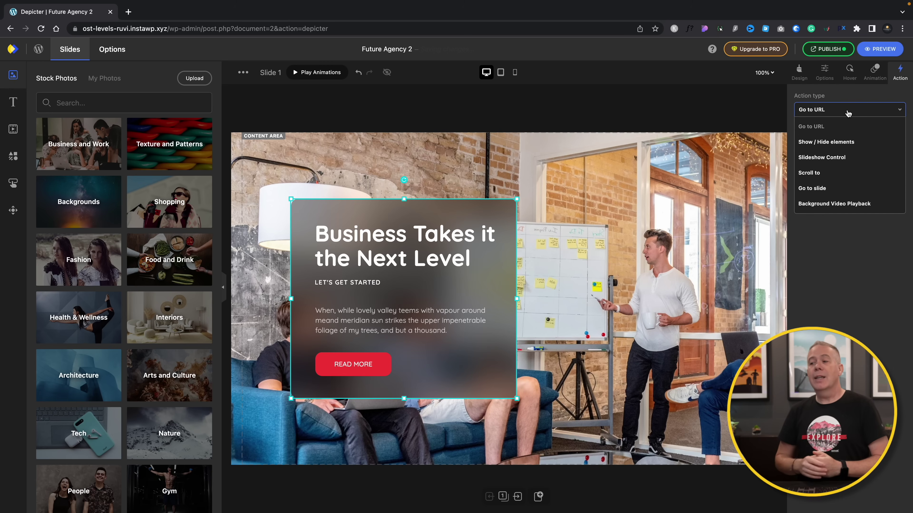
click(830, 265)
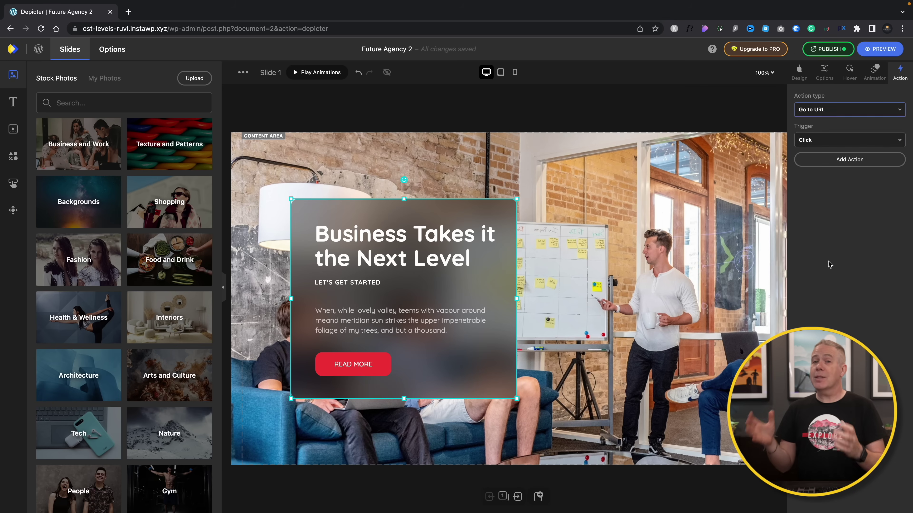
click(827, 138)
click(827, 138)
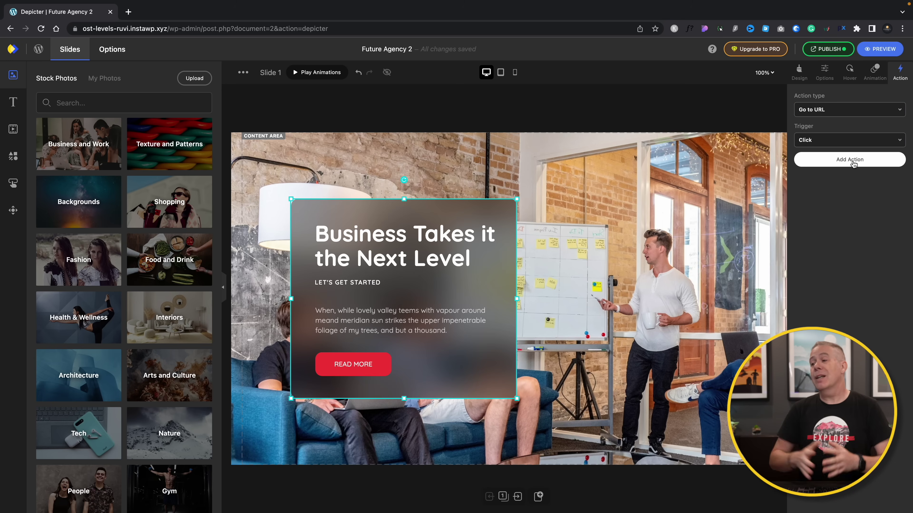
click(854, 161)
click(895, 190)
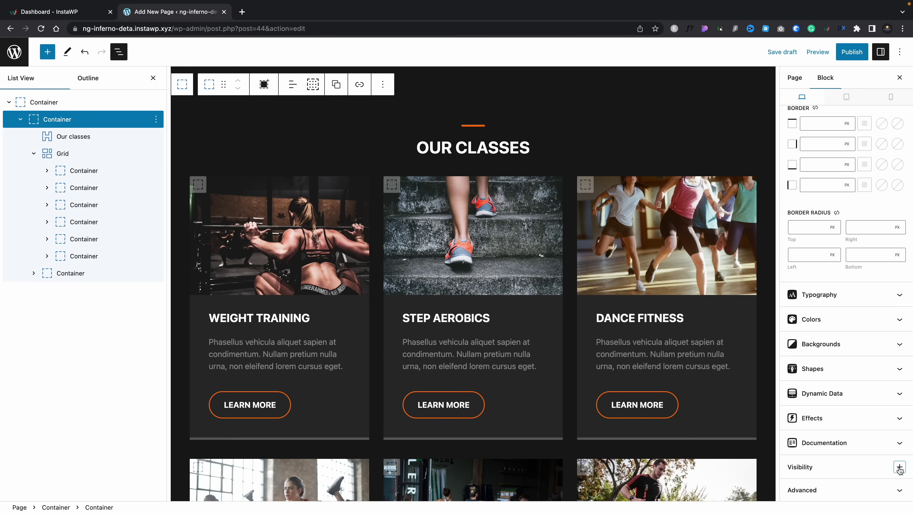
- Set the classes container's User Role visibility to logged-in users only
click(900, 468)
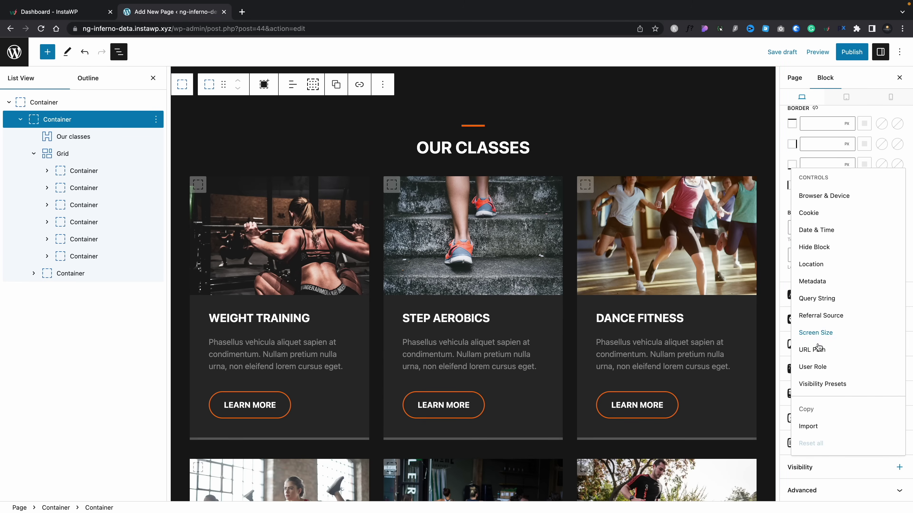
click(843, 472)
scroll(843, 473, down, 2)
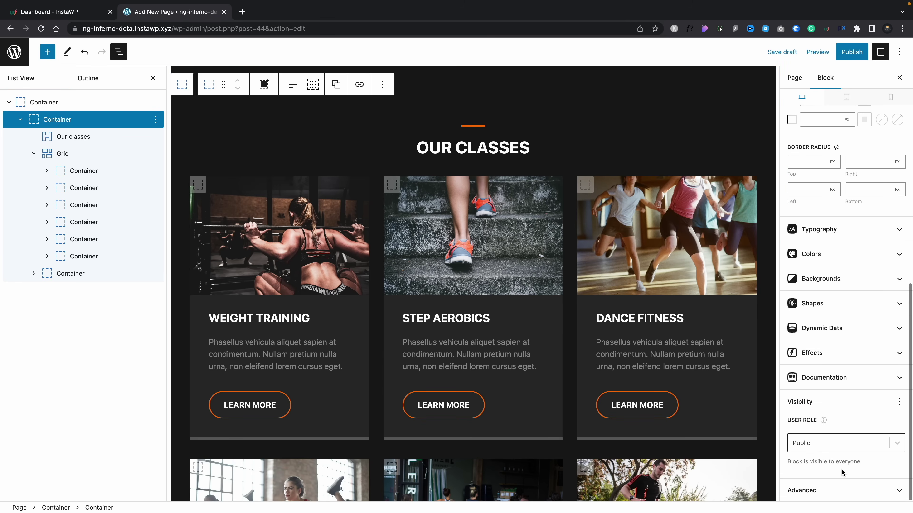
click(903, 443)
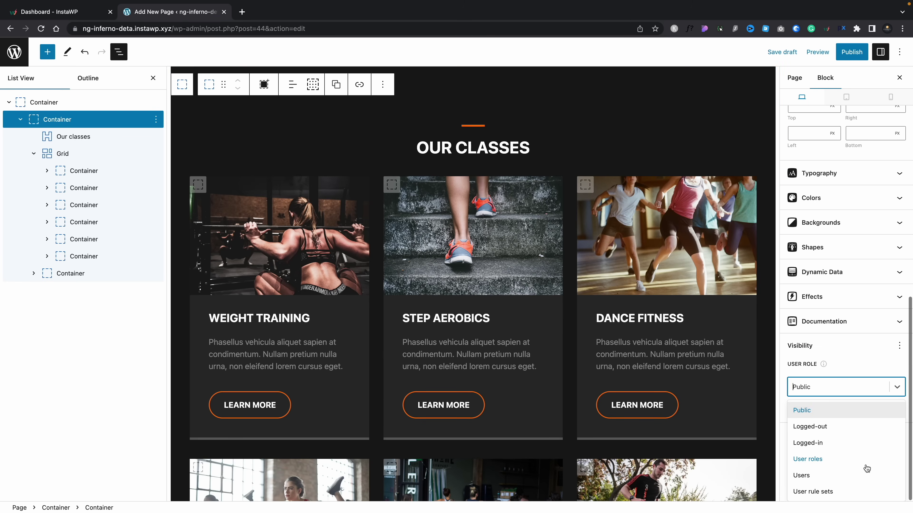
click(818, 446)
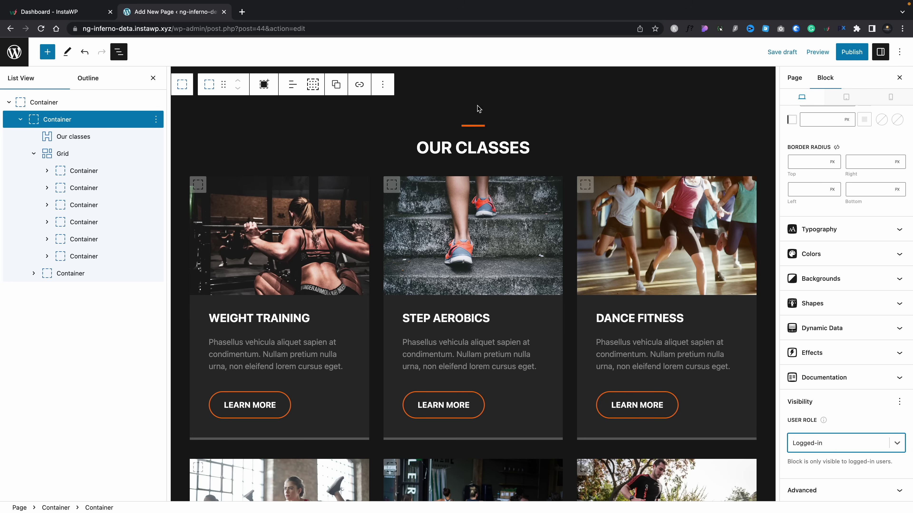
- Add Referral Source and Location visibility conditions to the Our classes headline
click(472, 131)
click(899, 468)
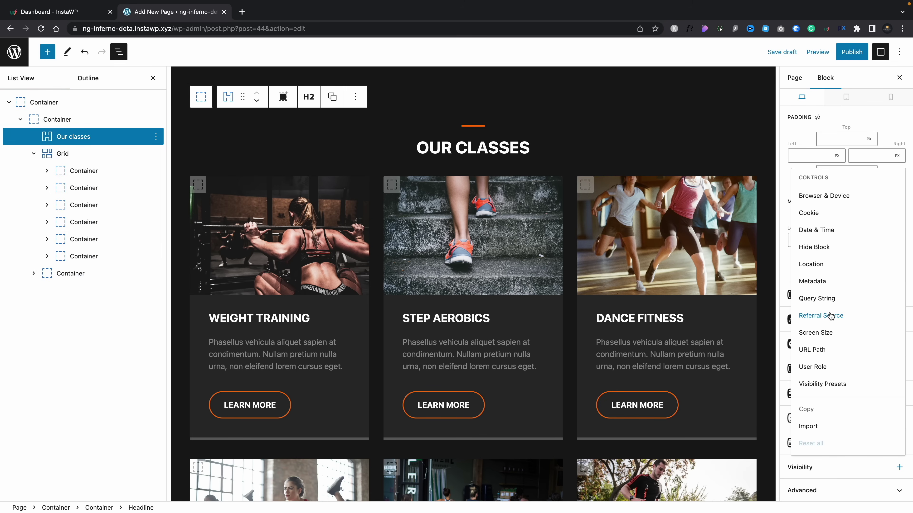
click(865, 481)
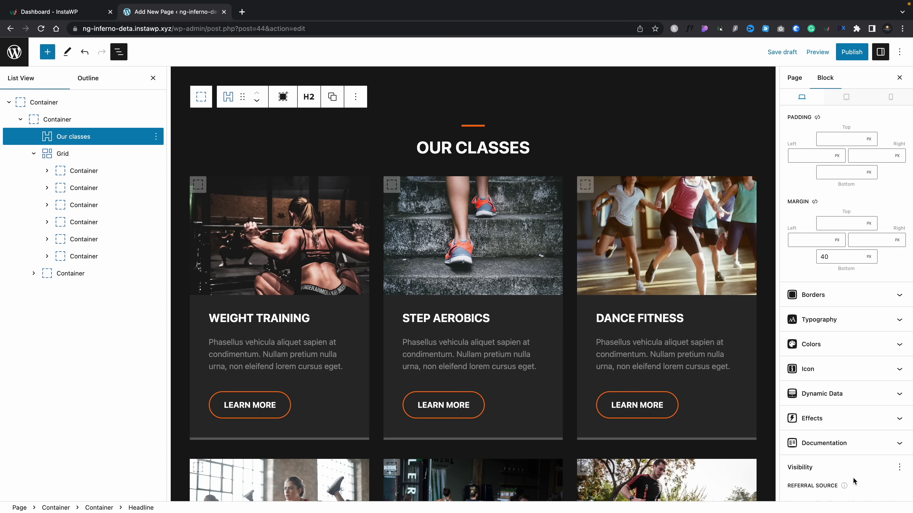
scroll(855, 482, down, 6)
click(810, 327)
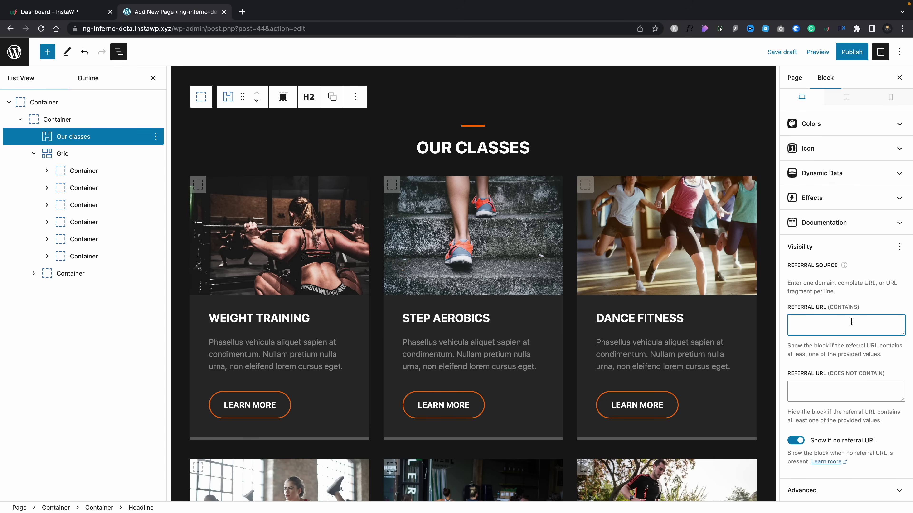
click(900, 247)
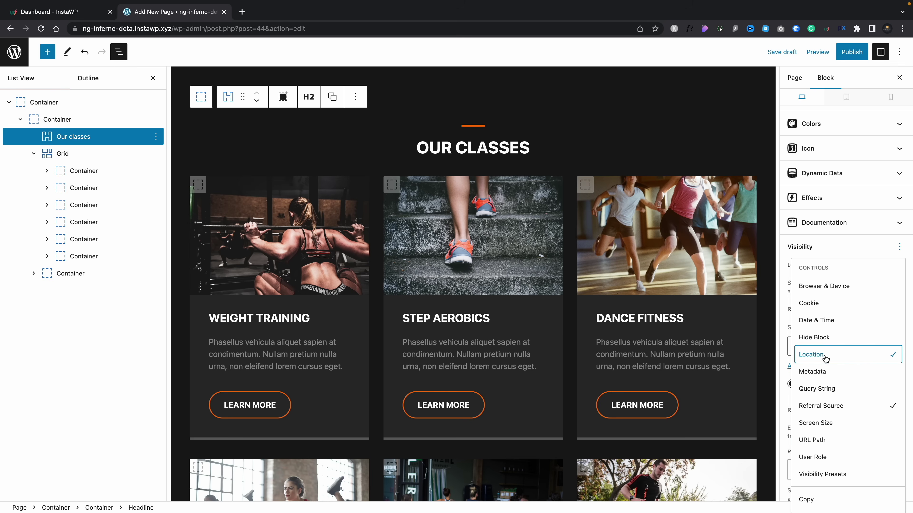
click(783, 354)
click(862, 346)
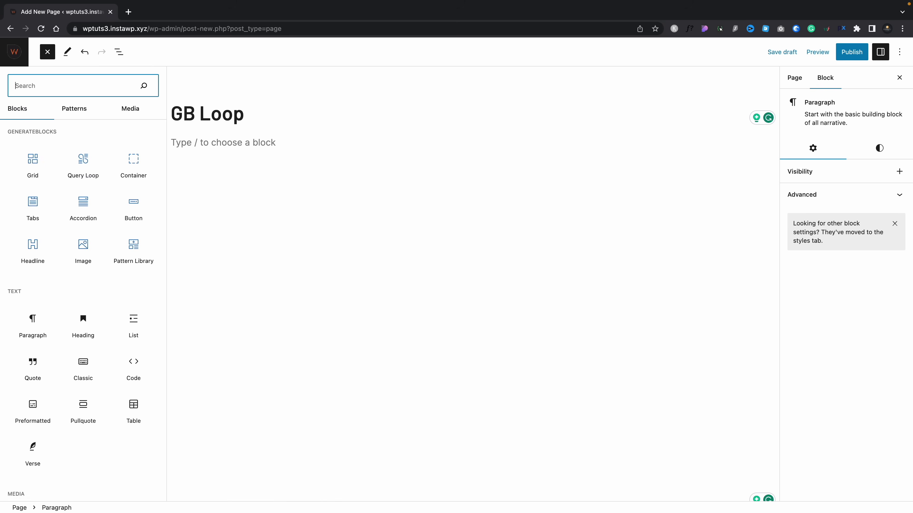
- Insert a Container with a two-column posts Query Loop inside it
click(140, 178)
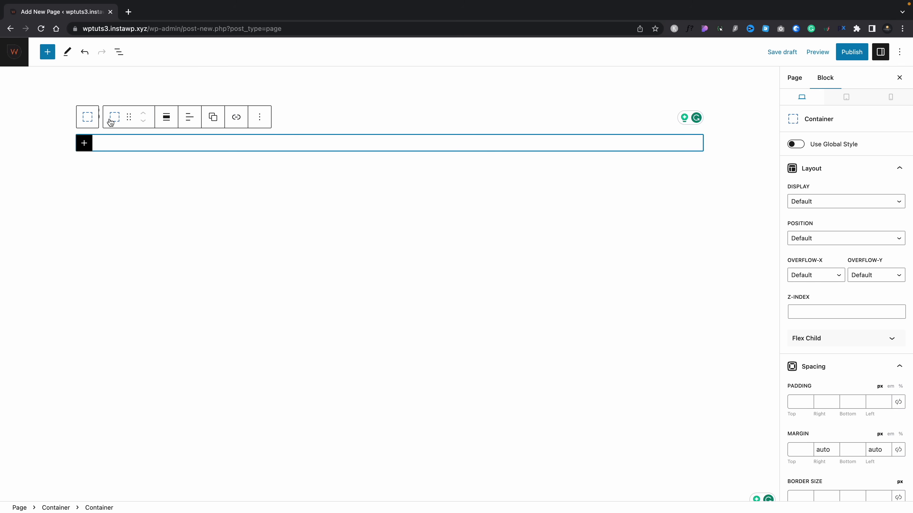
click(86, 144)
text(query)
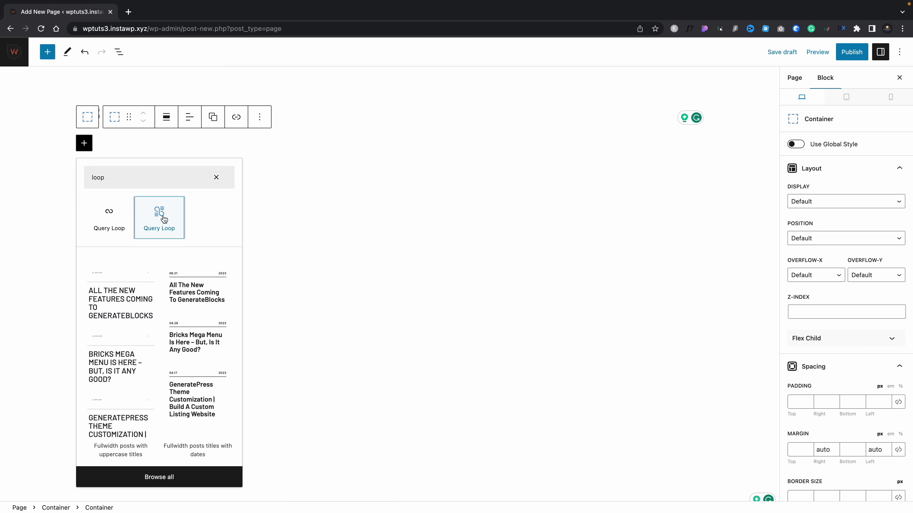
click(161, 215)
click(266, 224)
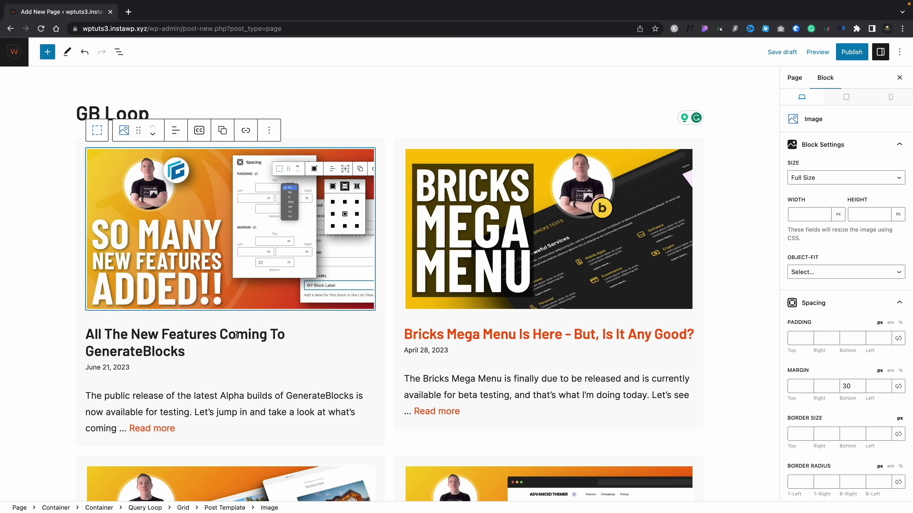
- Duplicate the Post title block and turn the copy into a paragraph
click(235, 335)
click(861, 430)
scroll(862, 443, down, 4)
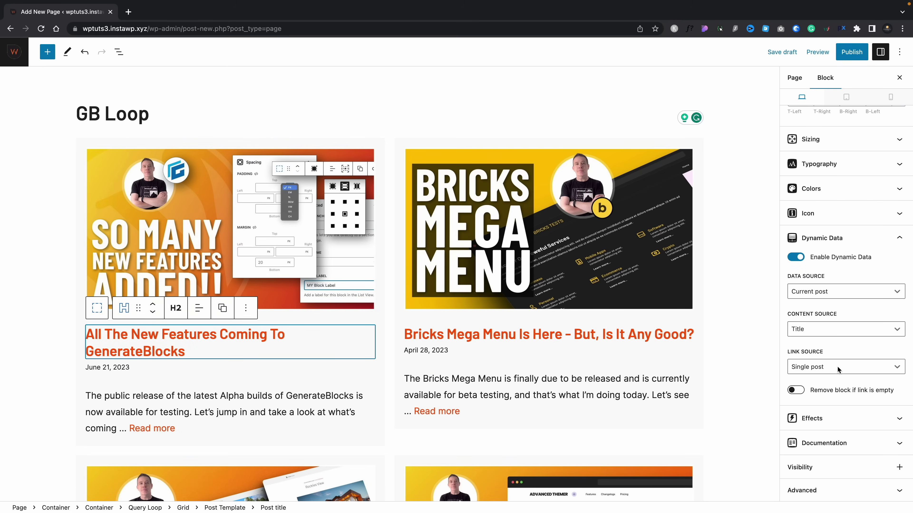
click(119, 52)
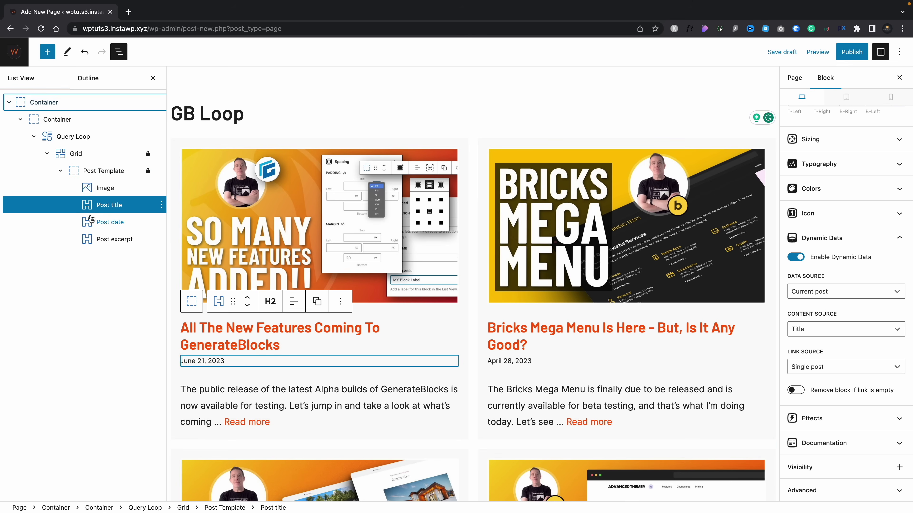
click(161, 204)
click(177, 263)
click(271, 337)
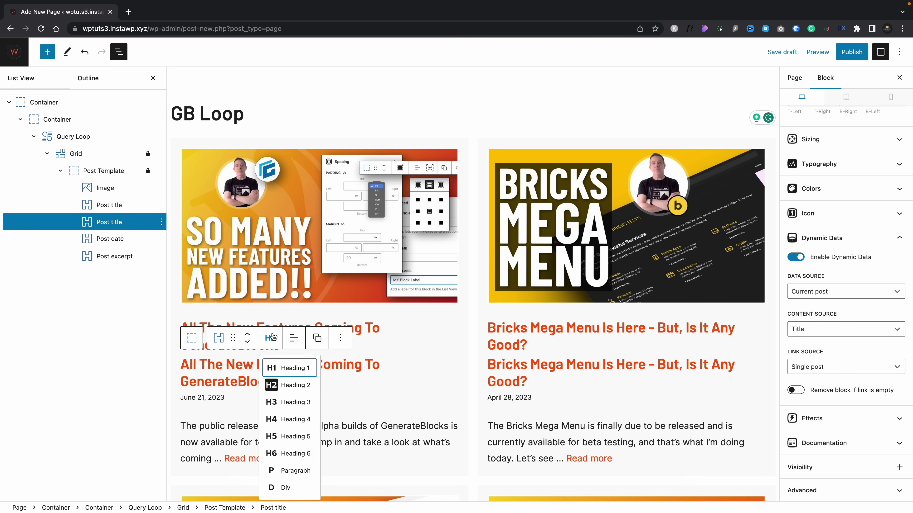
click(283, 469)
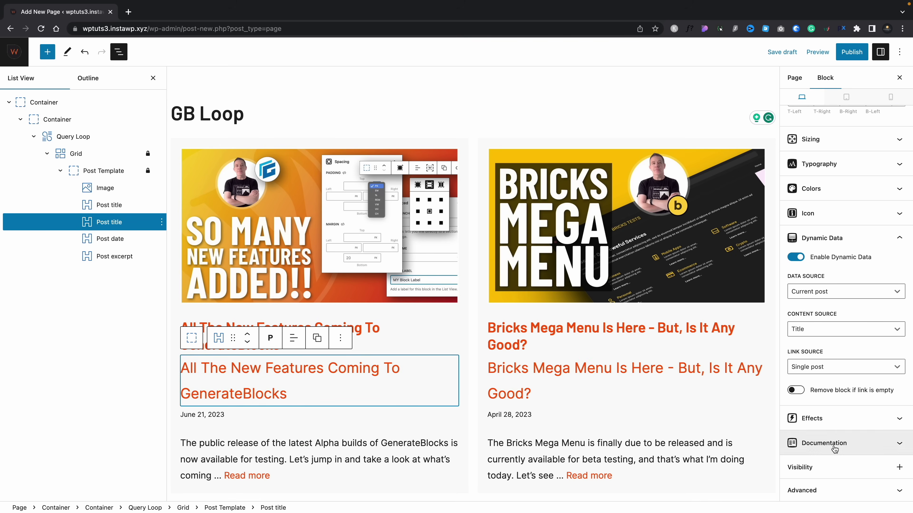
- Make the paragraph show the current post's Updated date, removed when its link is empty
click(834, 297)
click(838, 309)
click(837, 330)
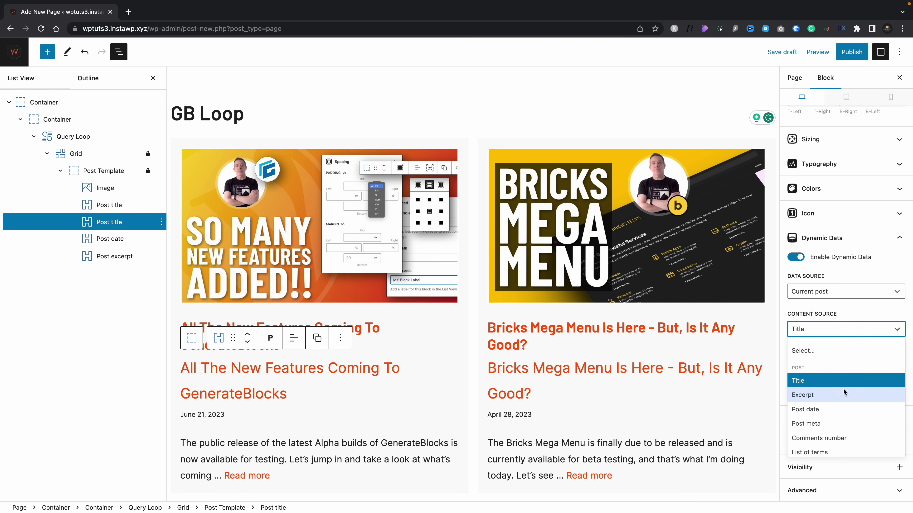
click(826, 382)
click(838, 367)
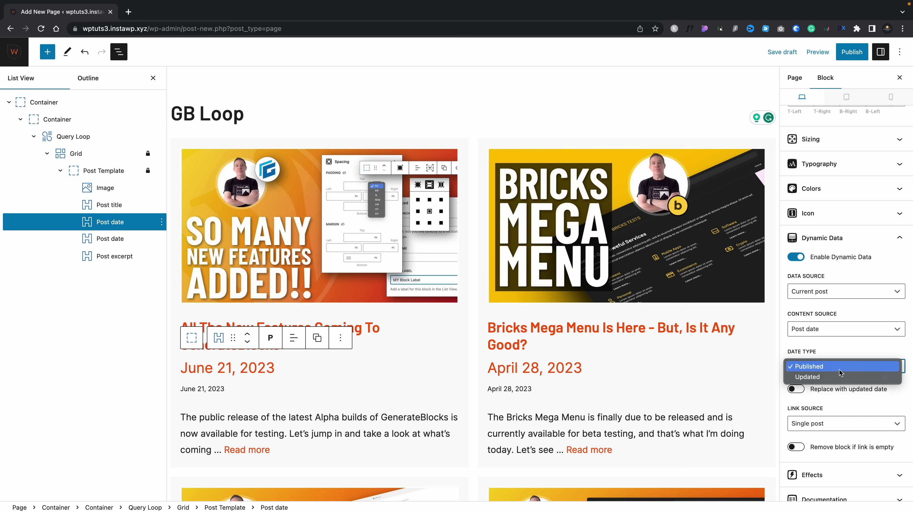
click(839, 377)
scroll(836, 418, down, 1)
click(796, 403)
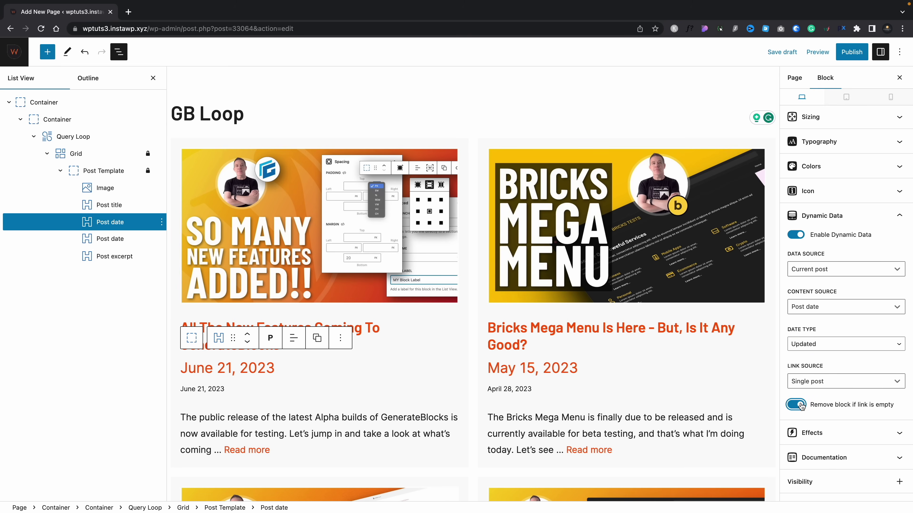
- Set the date's font size to 30
scroll(818, 214, up, 2)
click(819, 187)
click(815, 299)
text(30)
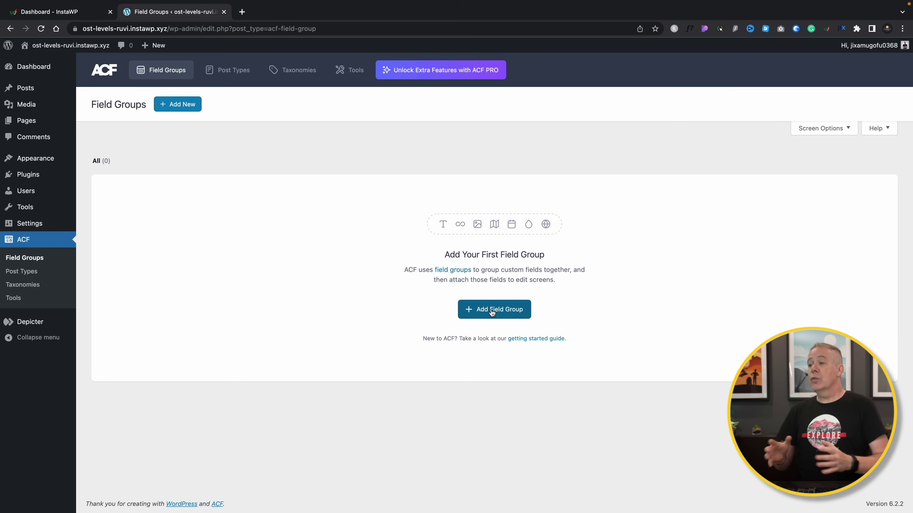
- Start the Additional Fields group with a Text field labelled Location
click(495, 310)
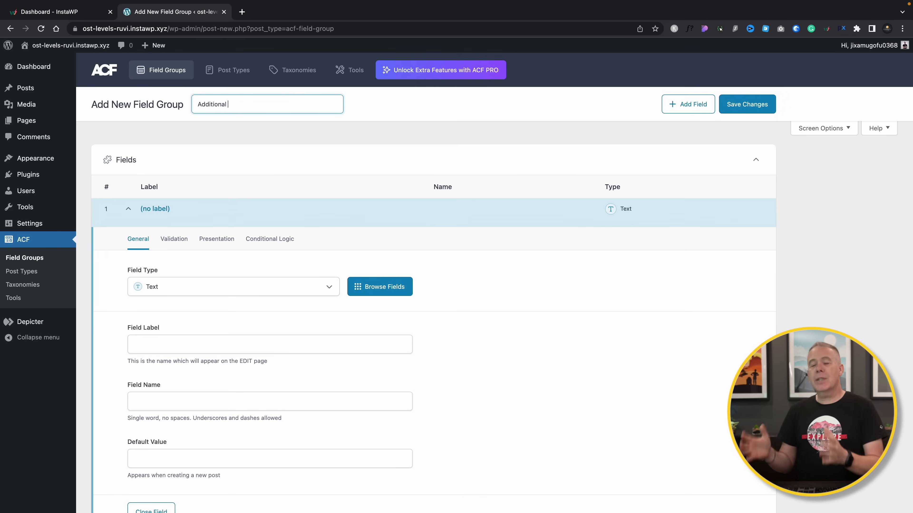
scroll(493, 240, down, 10)
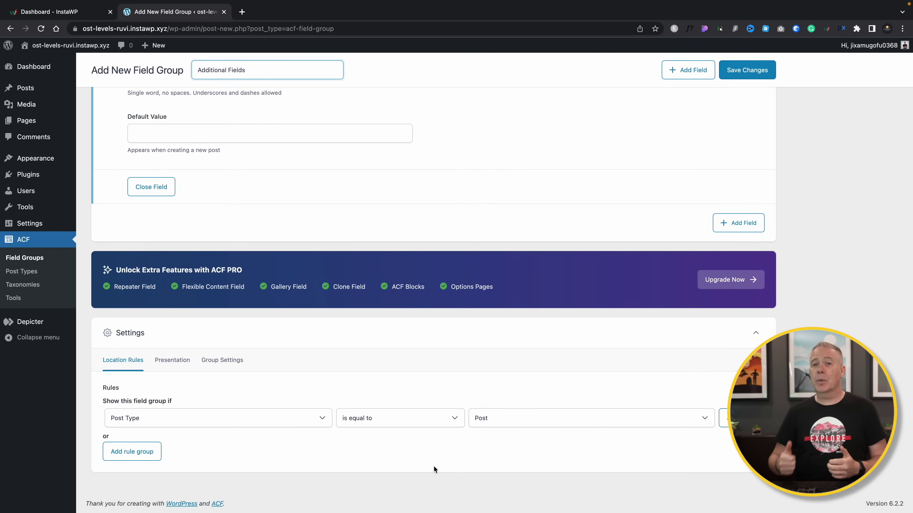
click(485, 417)
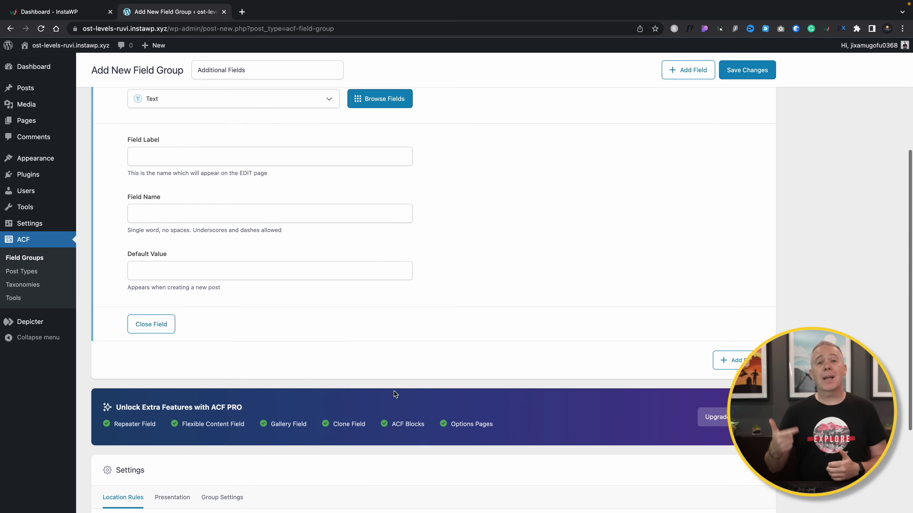
scroll(359, 287, up, 2)
click(380, 172)
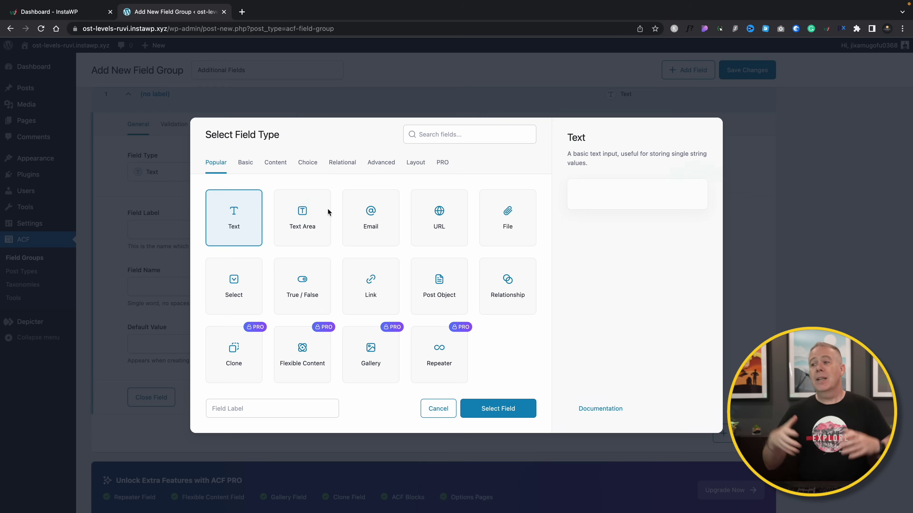
click(498, 408)
click(162, 230)
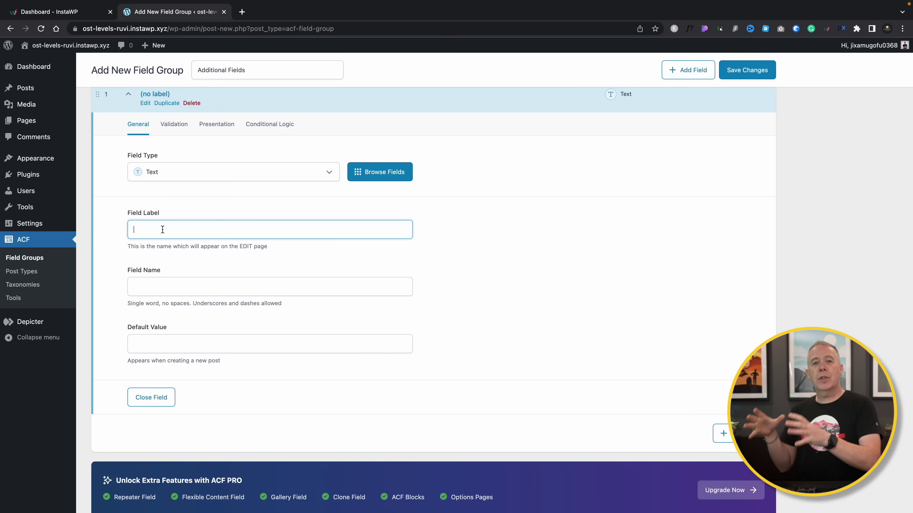
click(200, 343)
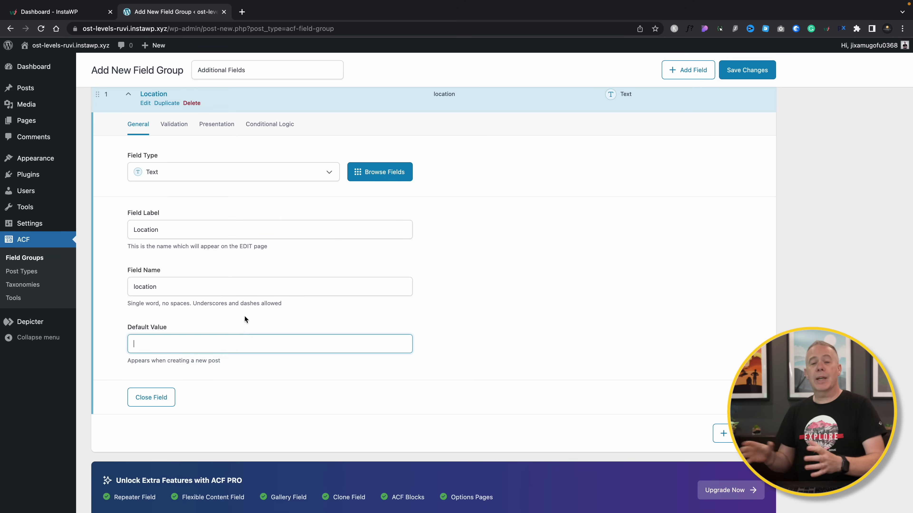
- Add a Number field labelled Price
click(723, 433)
scroll(356, 403, down, 8)
click(223, 241)
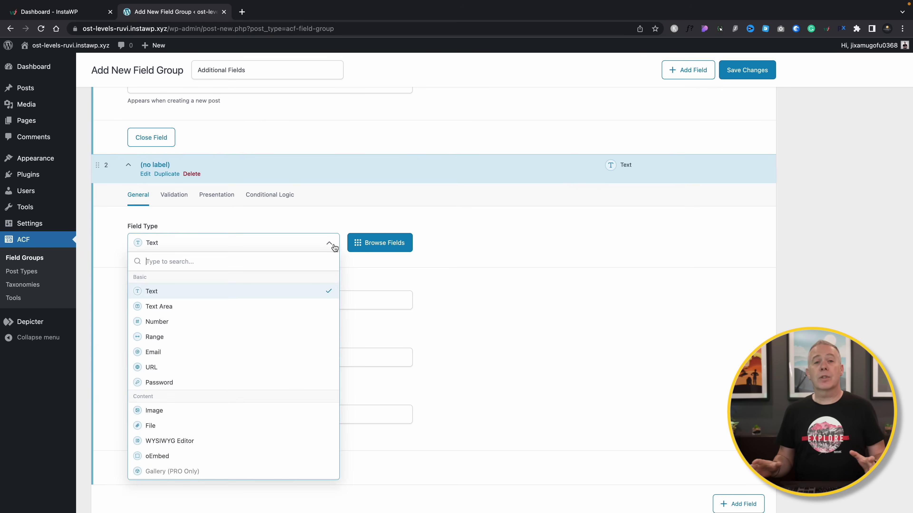
click(155, 323)
click(183, 303)
text(Price)
click(164, 358)
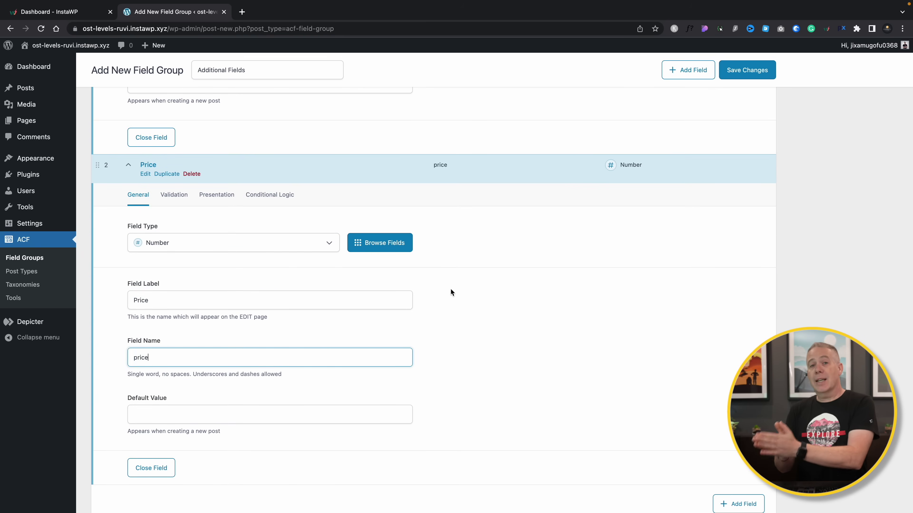
- Add a third field of type Text Area for Details
scroll(451, 292, down, 5)
click(737, 287)
click(388, 359)
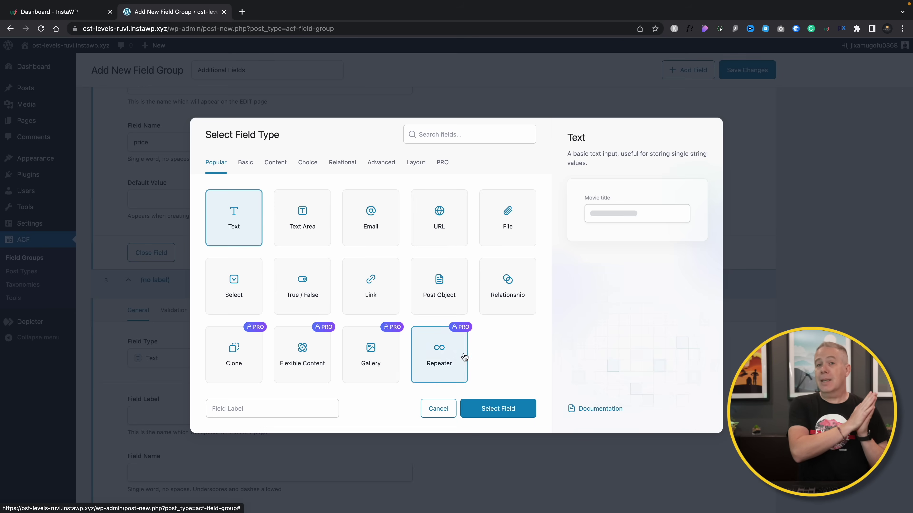
click(305, 236)
click(498, 408)
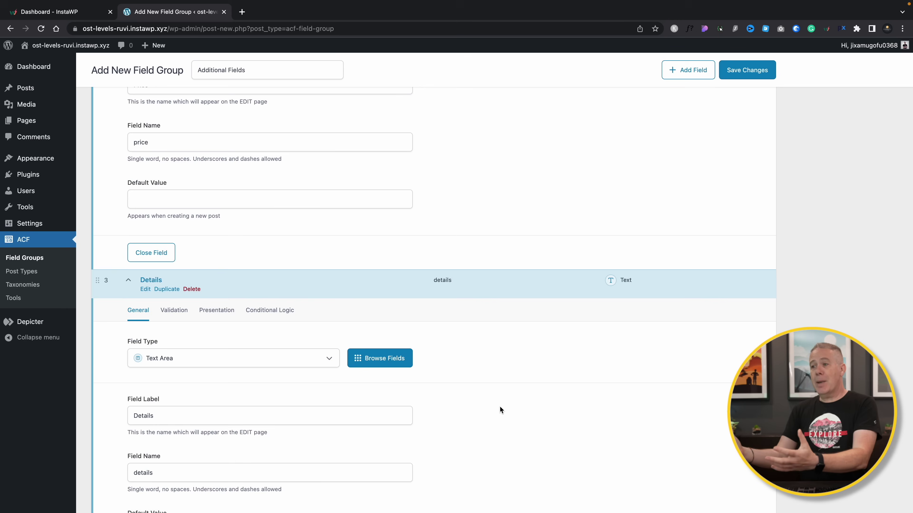
scroll(504, 416, down, 4)
scroll(504, 416, up, 8)
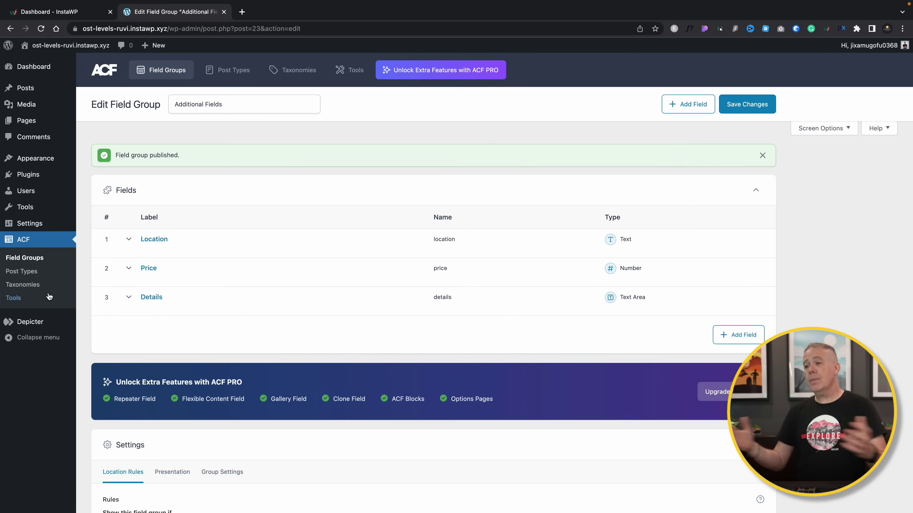
click(22, 271)
- Create and save a Properties / Property post type in ACF
click(173, 100)
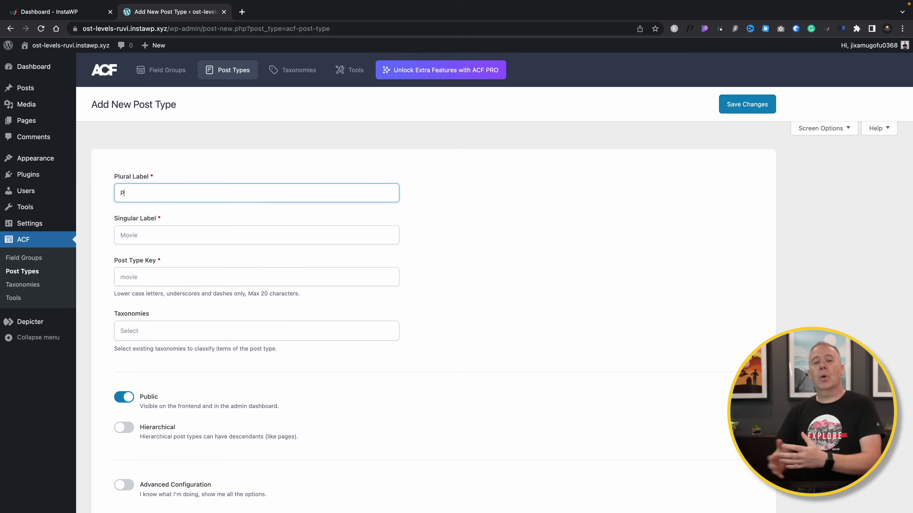
click(189, 243)
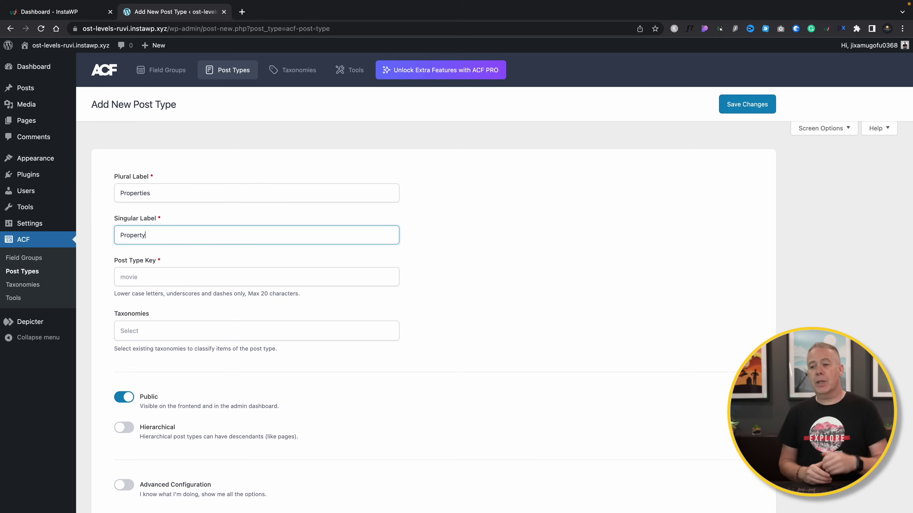
click(179, 277)
click(741, 110)
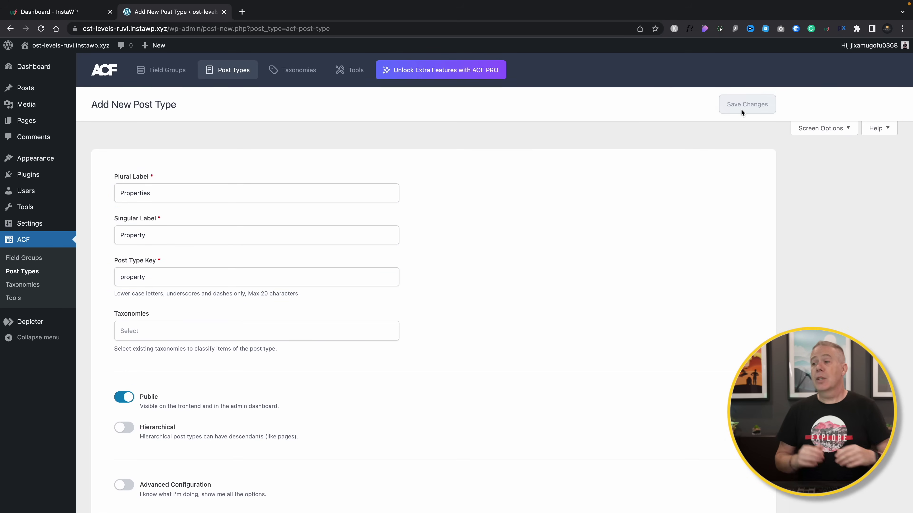
- Set the Additional Fields group's location rule to Property posts and save it
click(24, 274)
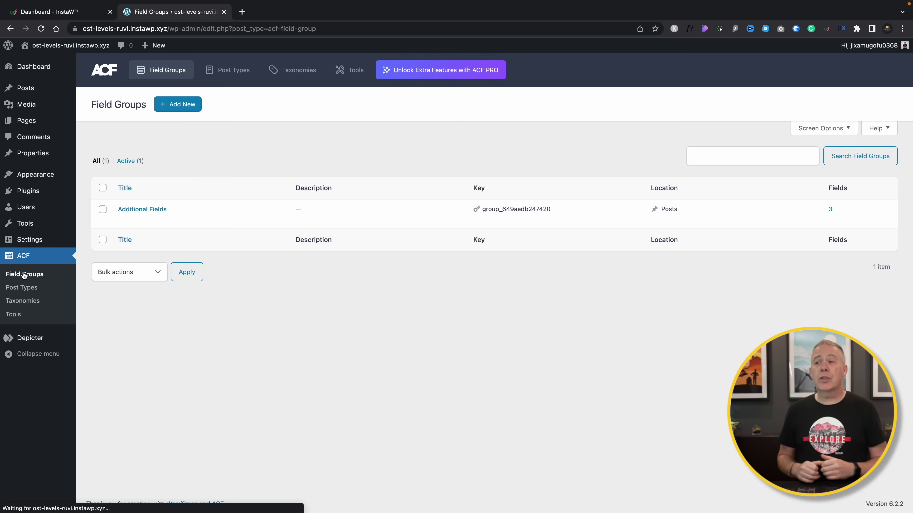
click(147, 212)
click(495, 418)
click(492, 443)
click(749, 69)
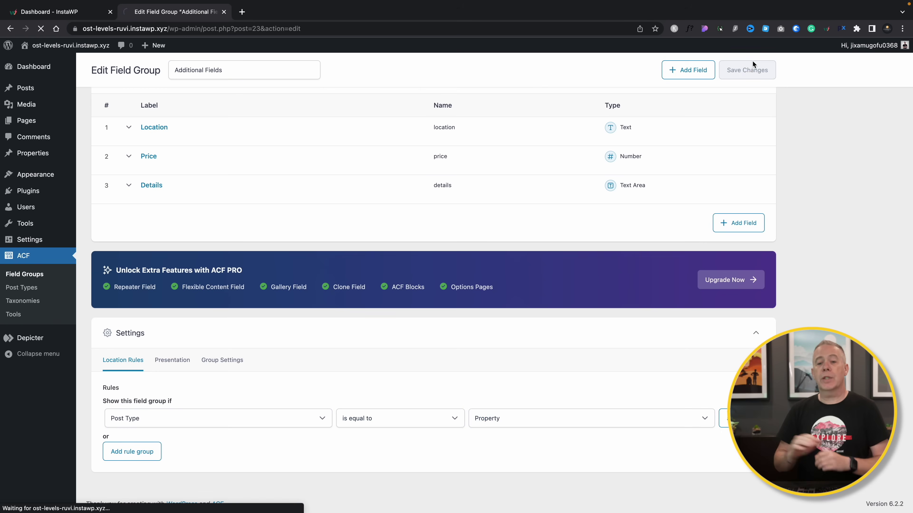
- Create a Locations taxonomy attached to the Property post type and save it
click(22, 301)
click(174, 104)
text(Locations)
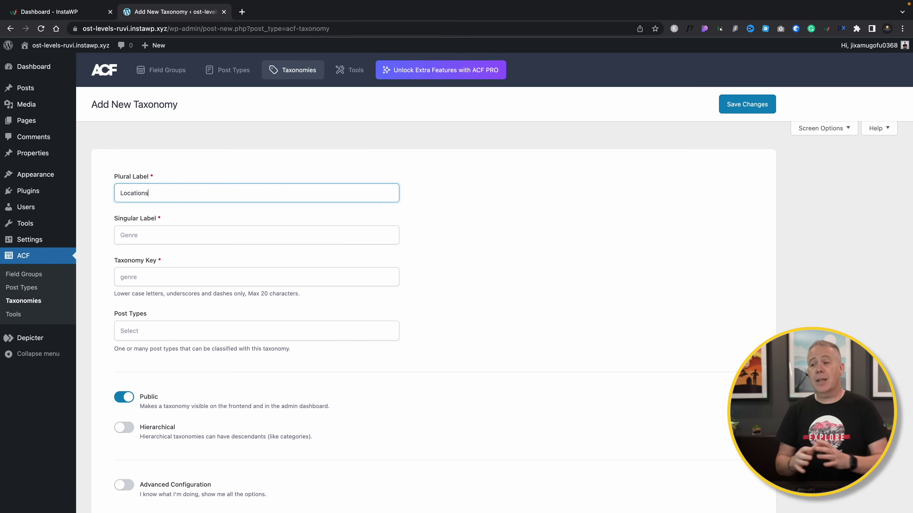
click(122, 235)
text(Location)
click(184, 331)
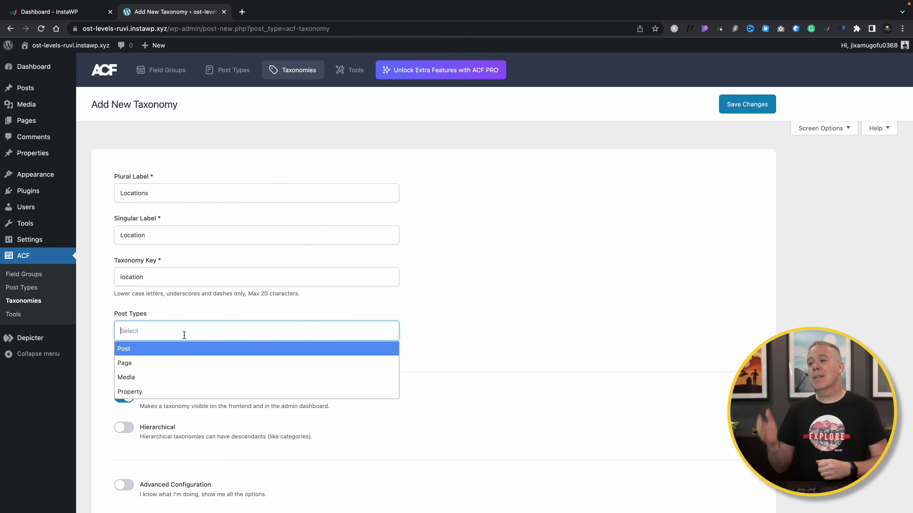
click(151, 389)
scroll(377, 400, down, 2)
click(746, 70)
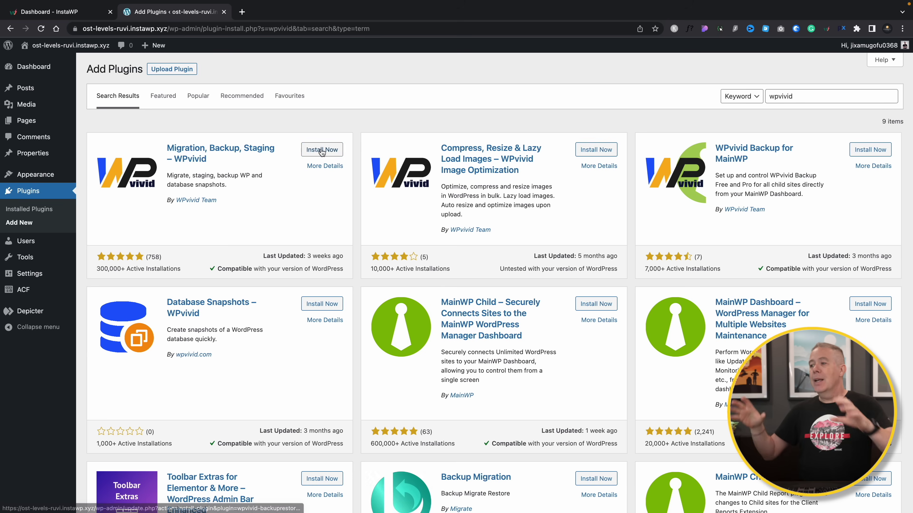
- Install and activate WPvivid, then review its Dropbox and OneDrive remote storage options
click(321, 150)
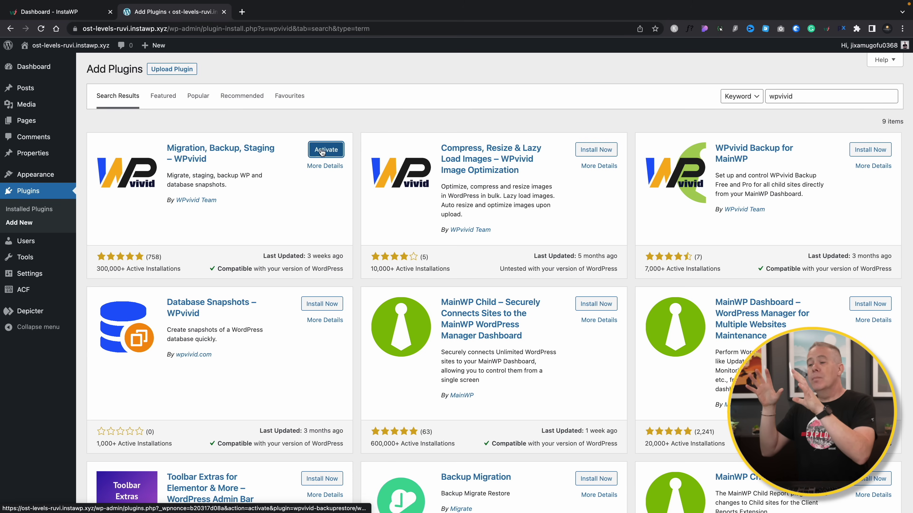
click(321, 150)
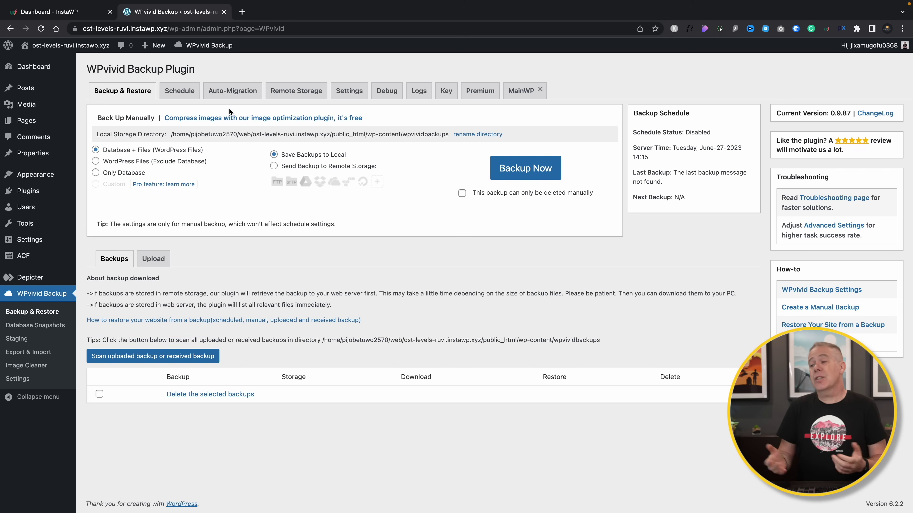
click(293, 97)
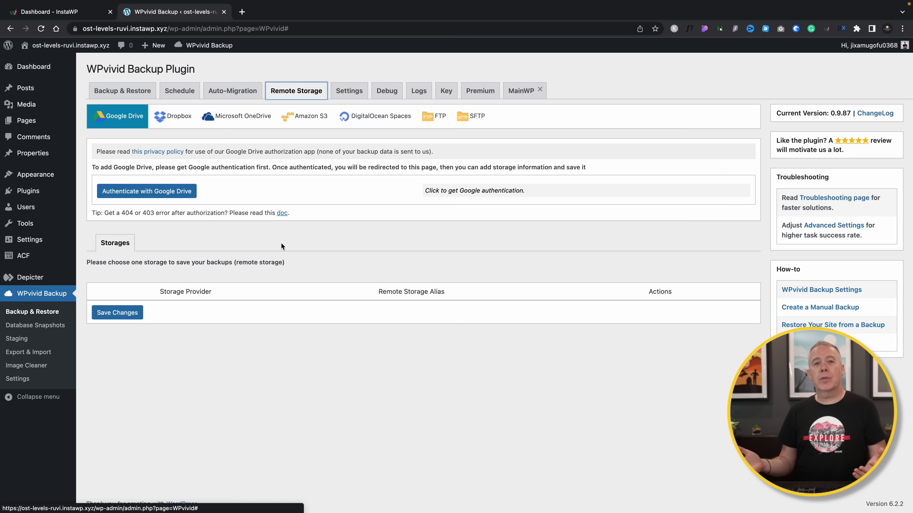
click(175, 122)
click(234, 119)
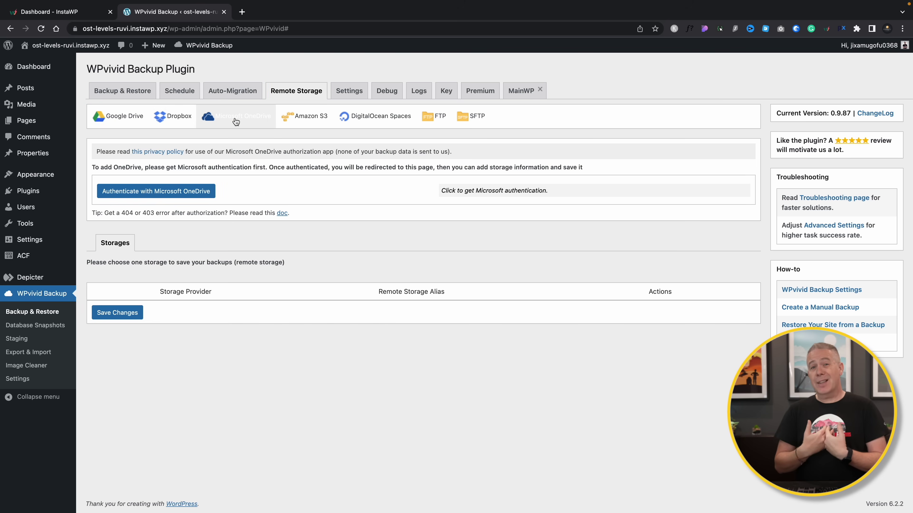
- Check the backup schedule, then start a manual backup of database and files
click(188, 96)
click(122, 95)
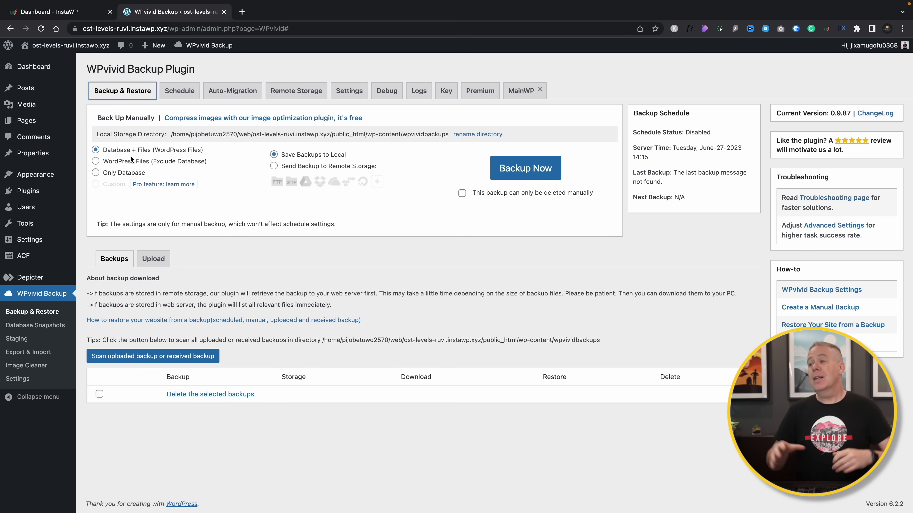
click(533, 171)
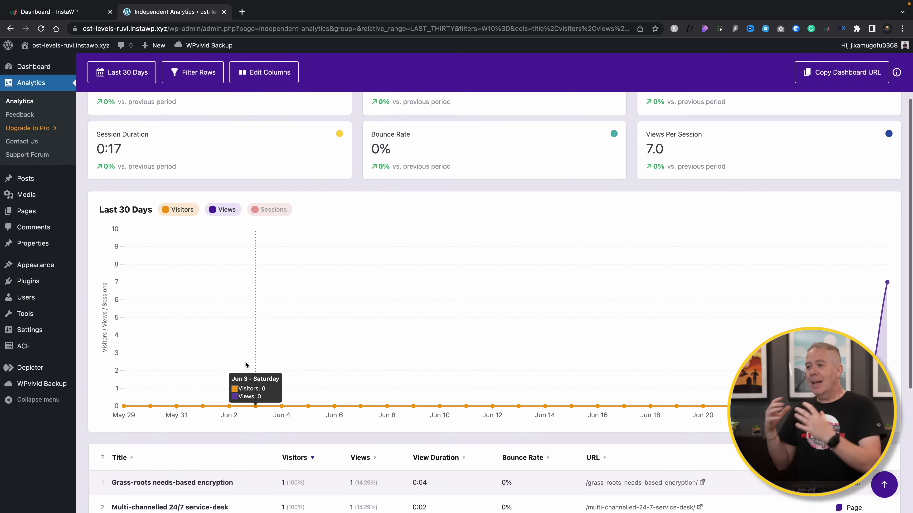
- Review Independent Analytics' referring sites and its map of visitors by country
scroll(245, 361, down, 5)
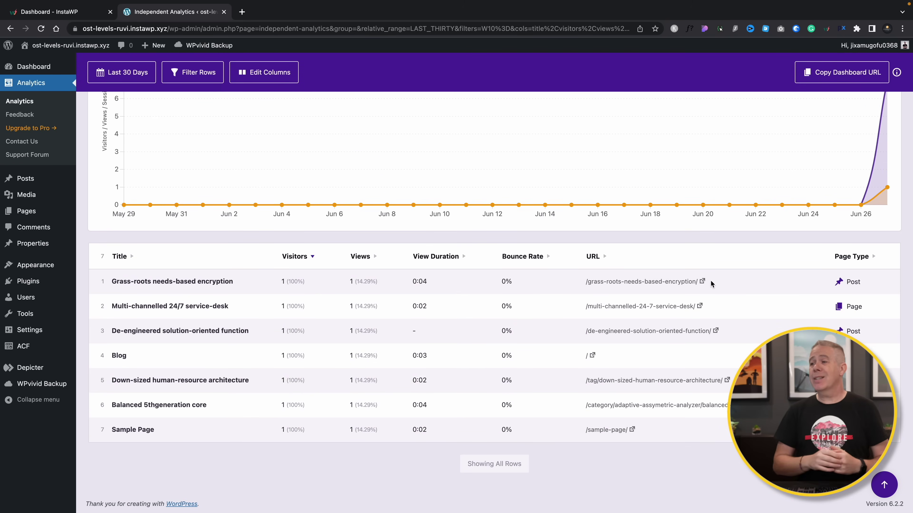
scroll(710, 284, up, 10)
click(154, 92)
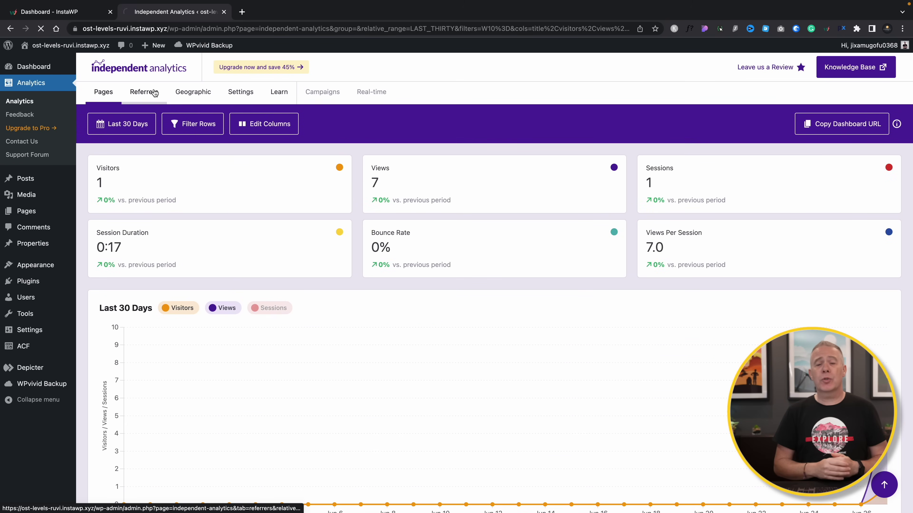
scroll(183, 256, down, 3)
scroll(183, 256, up, 3)
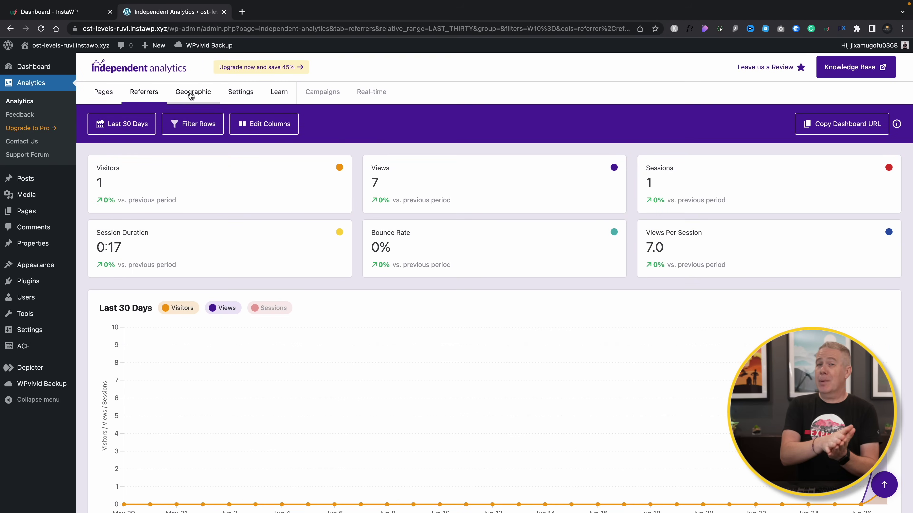
click(191, 94)
scroll(231, 299, down, 5)
mouse_move(493, 369)
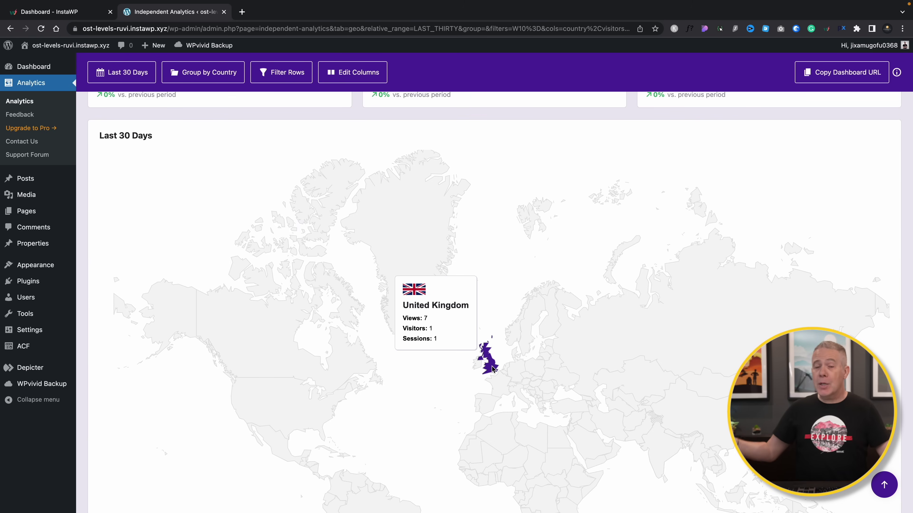
scroll(492, 369, down, 7)
scroll(492, 370, up, 12)
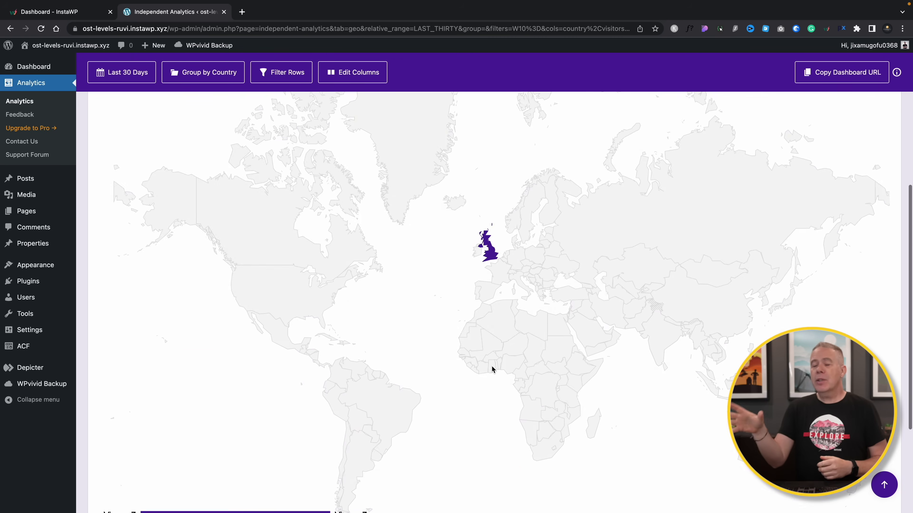
- In the Independent Analytics settings, set the first day of the week to Monday
click(240, 92)
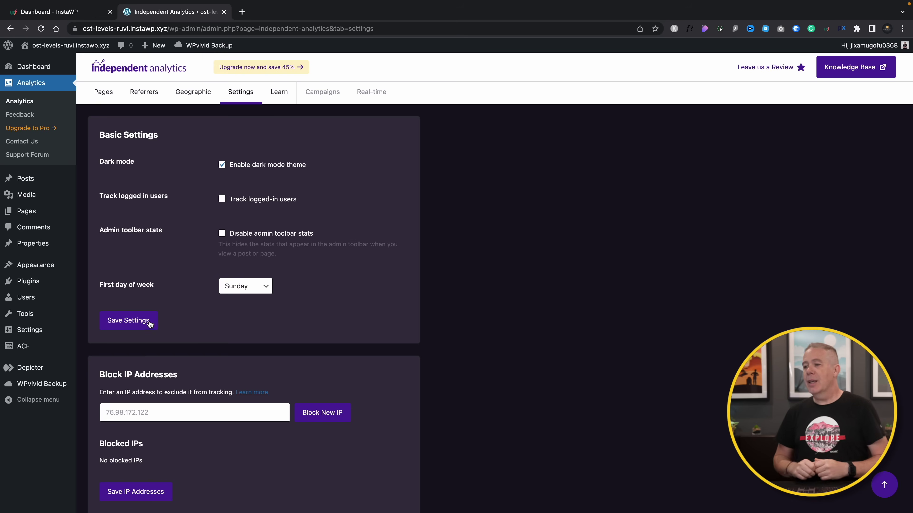
key(space)
key(Down)
key(Return)
scroll(375, 365, down, 15)
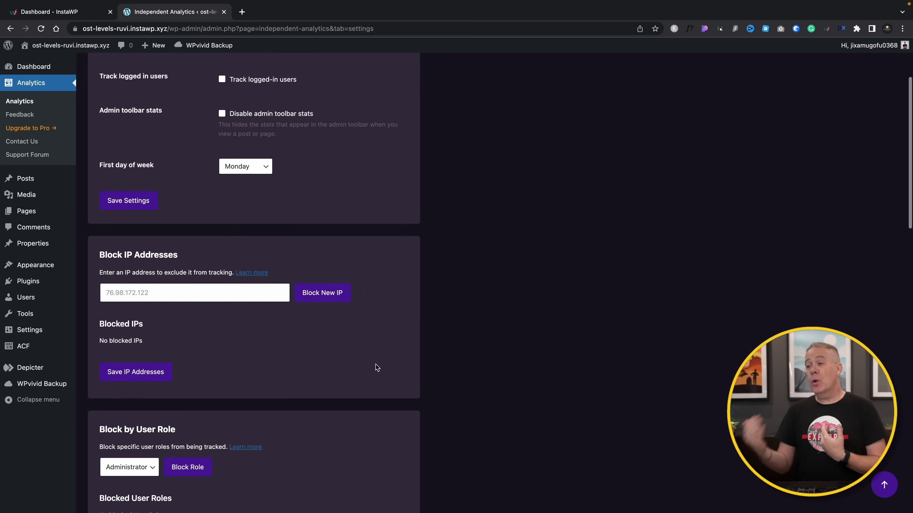
scroll(375, 364, down, 7)
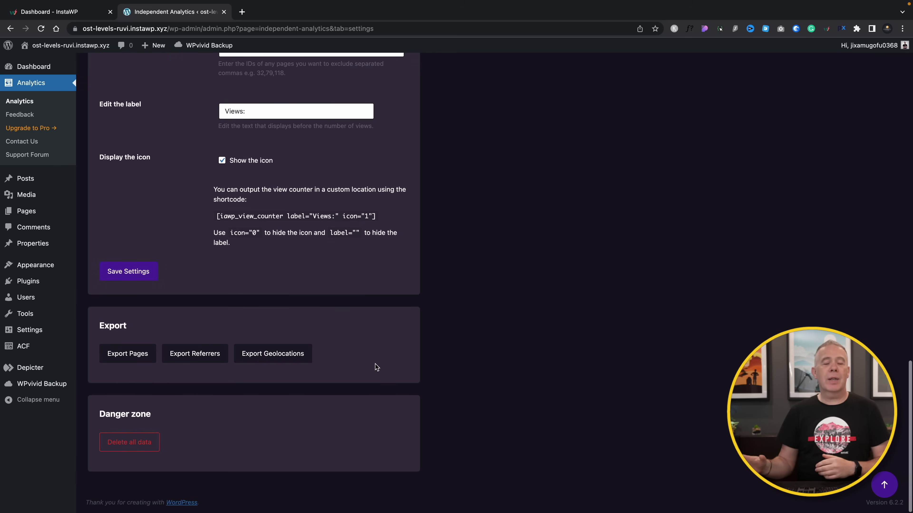
scroll(375, 364, up, 20)
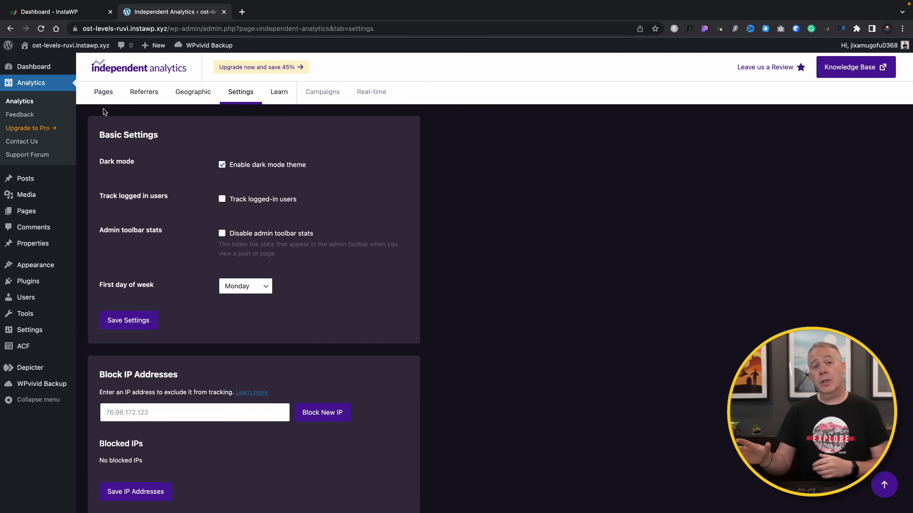
- On the Pages dashboard, add extra table columns and sort the pages table by Page Type
click(107, 91)
scroll(341, 396, down, 3)
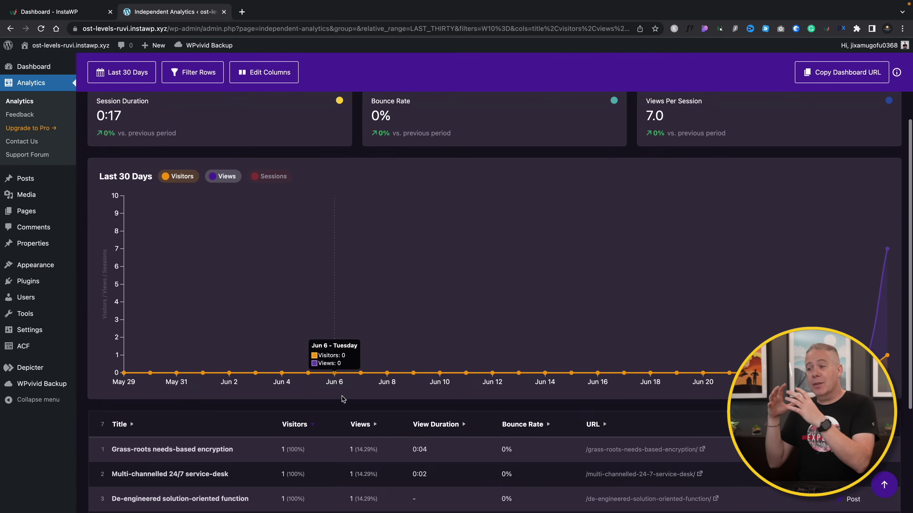
scroll(342, 396, up, 3)
click(264, 104)
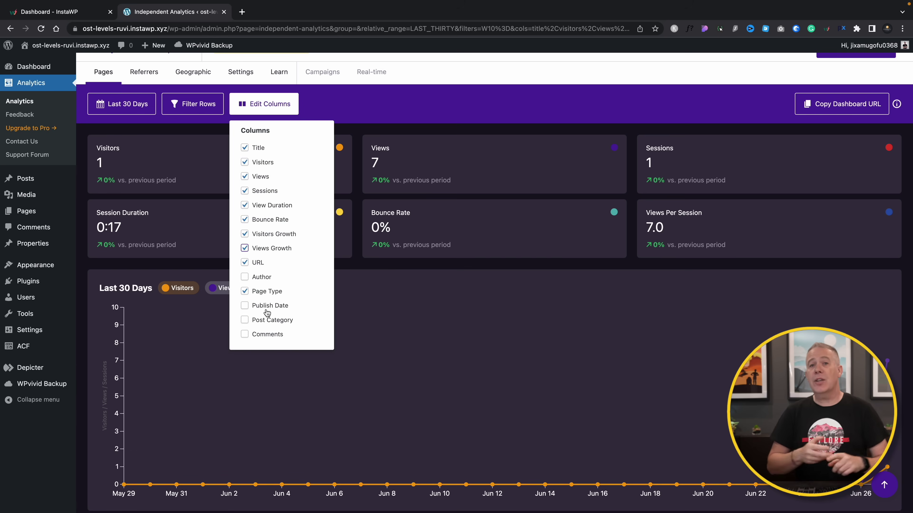
click(334, 143)
scroll(401, 297, down, 10)
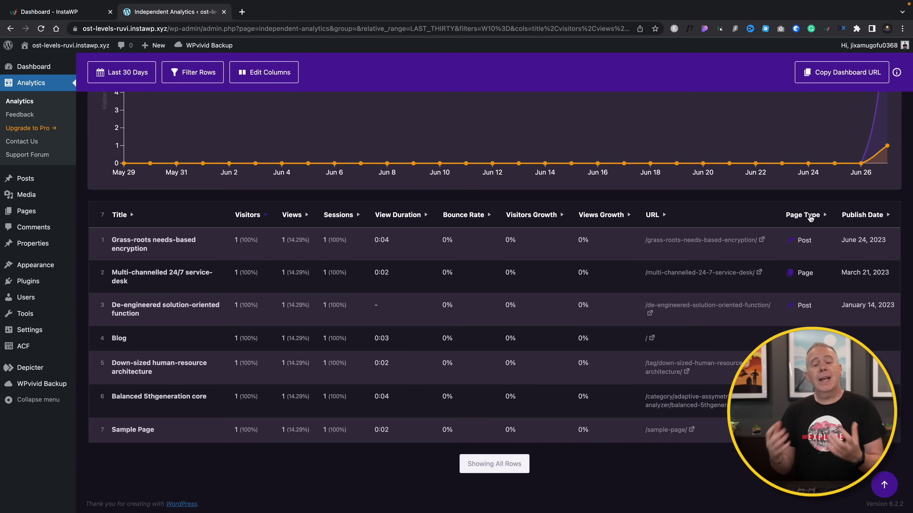
click(828, 216)
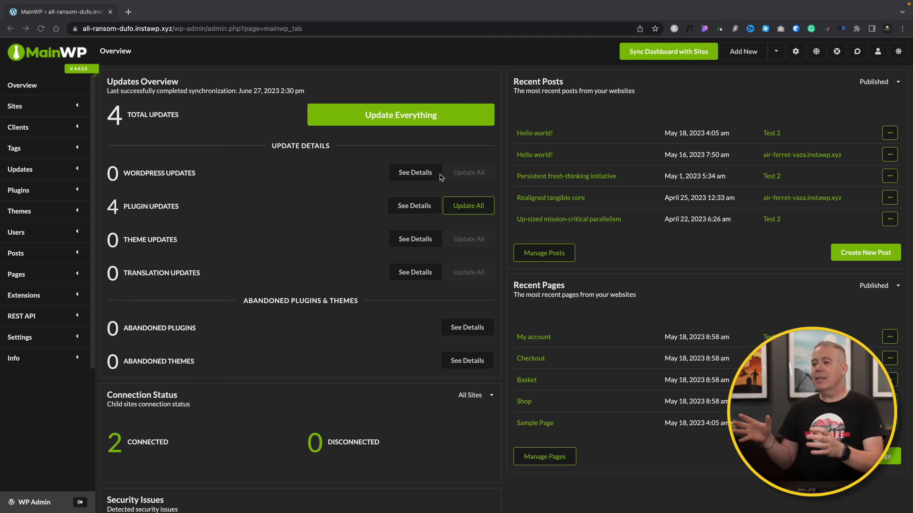
- Go from Manage Sites to Plugins Updates and expand Elementor's row to list its two sites
scroll(216, 241, down, 5)
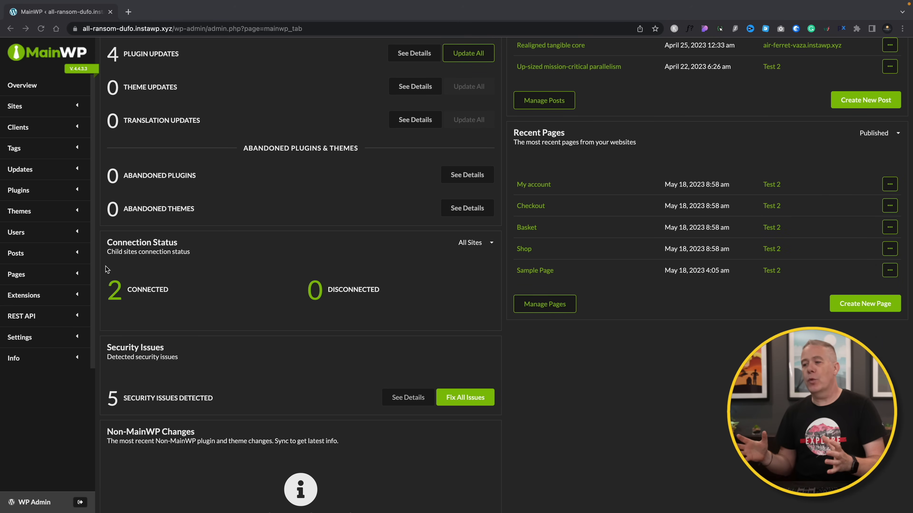
click(67, 107)
click(40, 124)
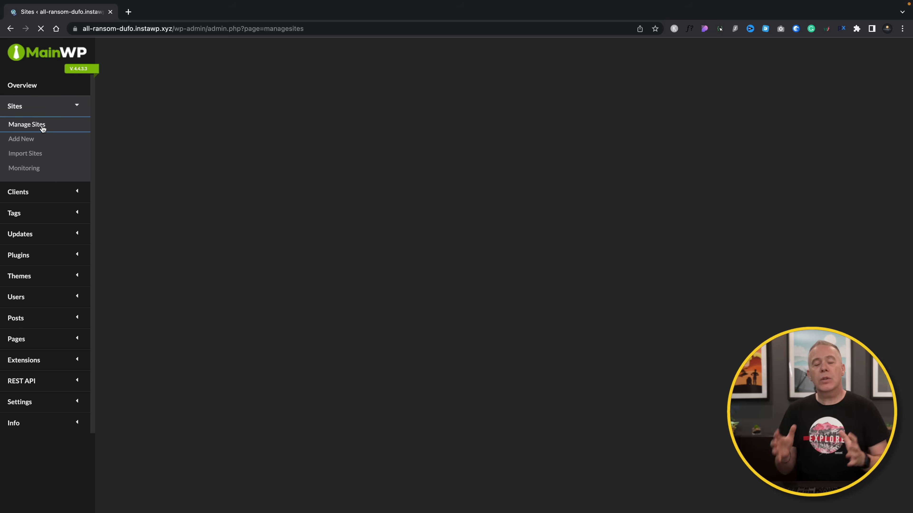
click(51, 237)
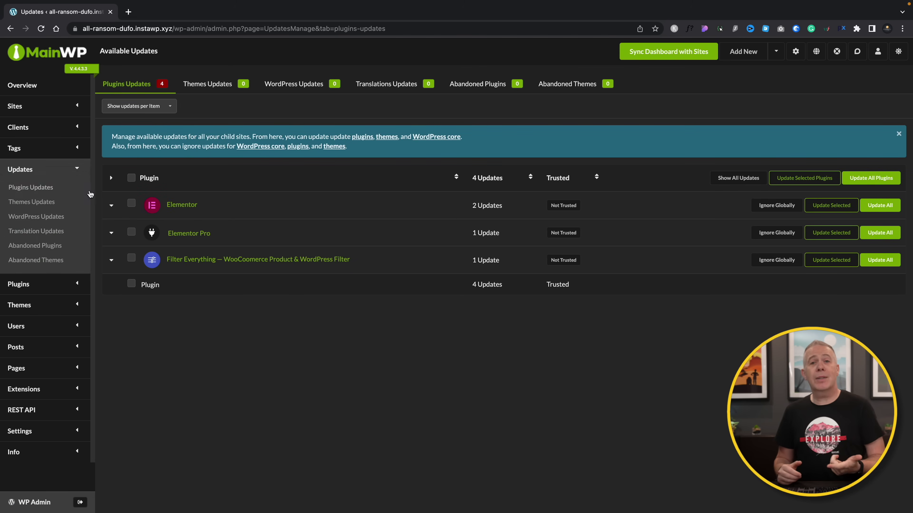
click(110, 206)
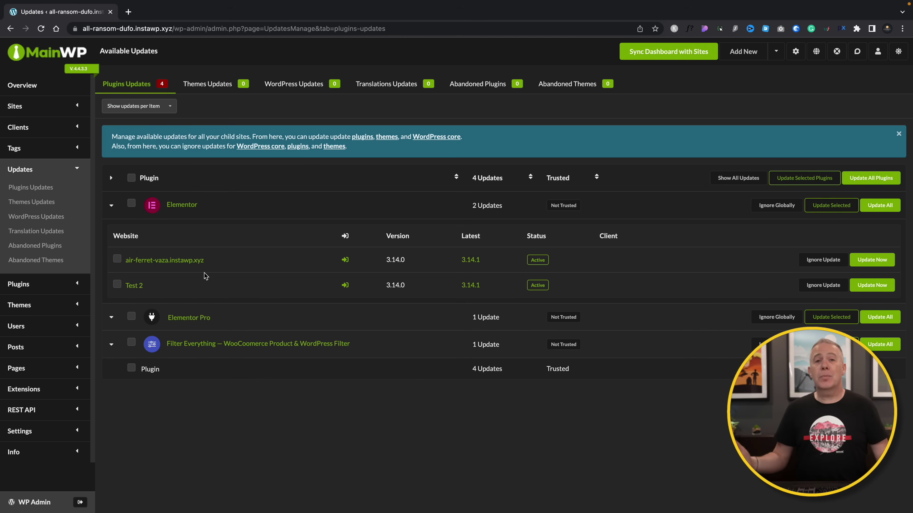
- Update Elementor on all child sites
click(887, 206)
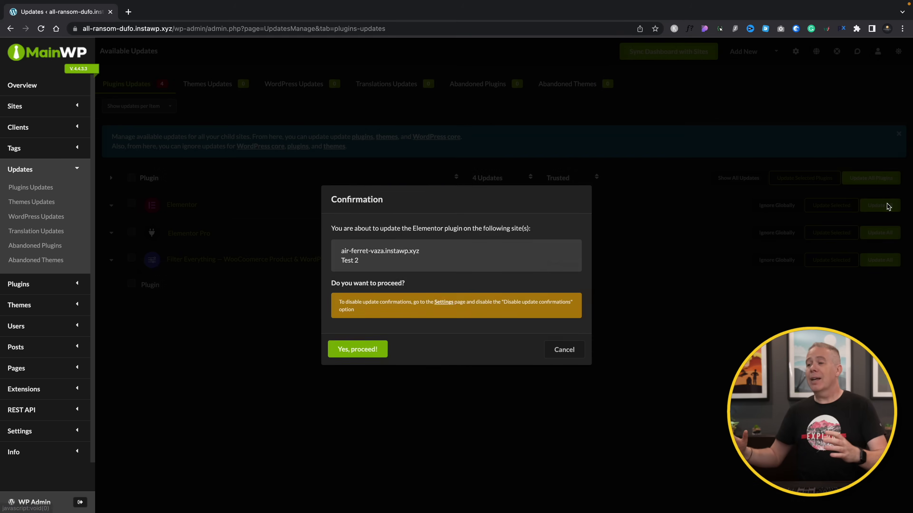
click(376, 352)
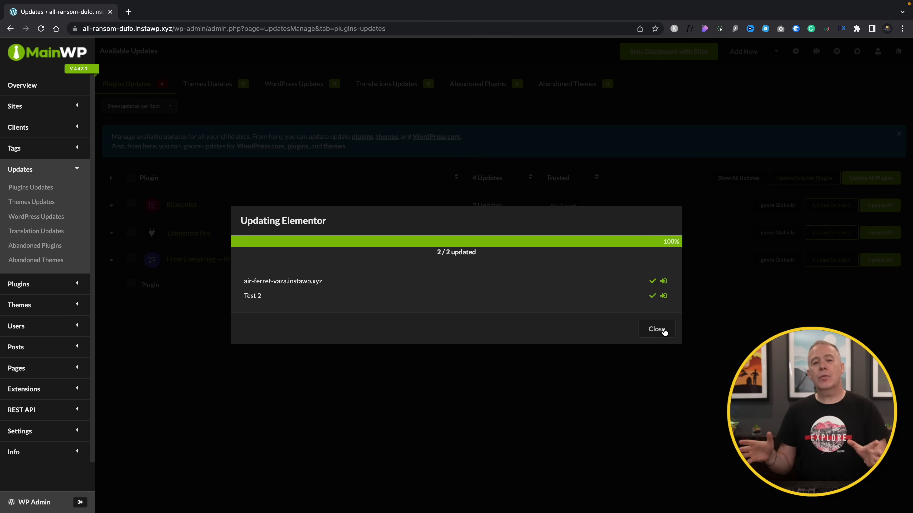
click(656, 329)
- Update Filter Everything on the Test 2 site, then return to the Overview dashboard
click(111, 262)
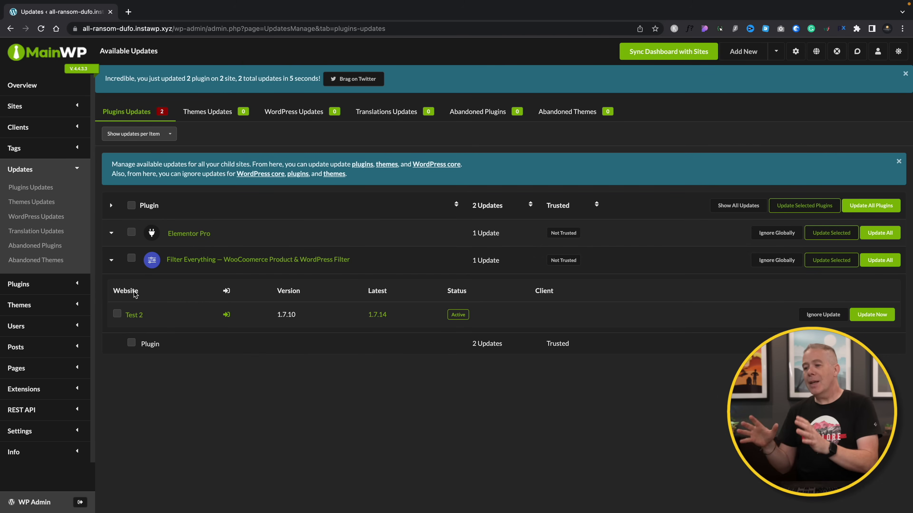
click(882, 315)
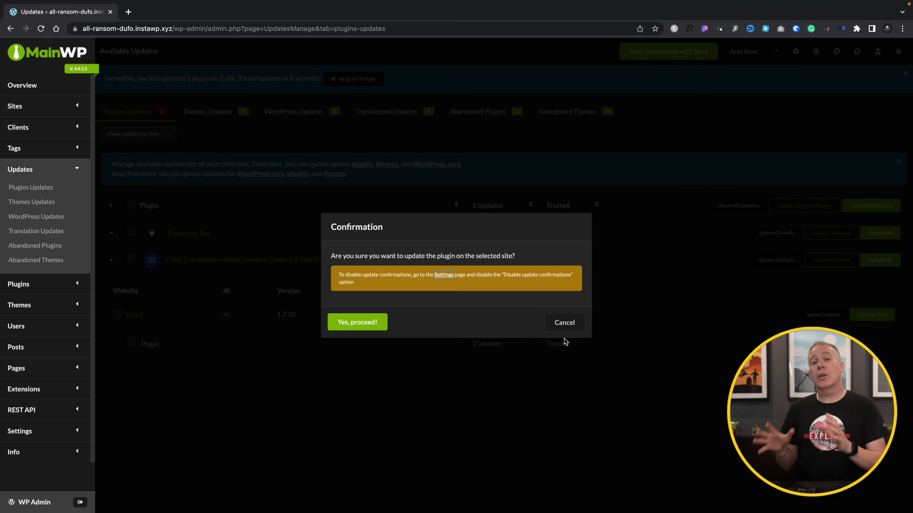
click(371, 326)
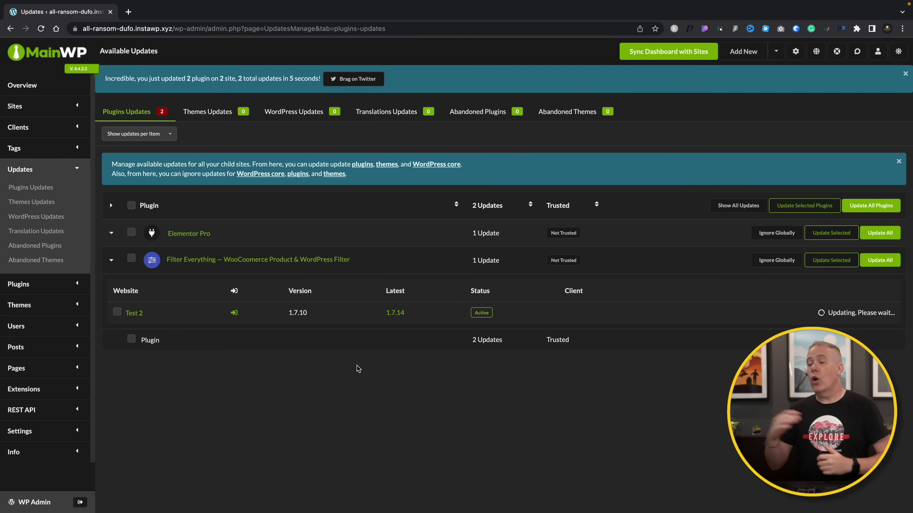
click(22, 85)
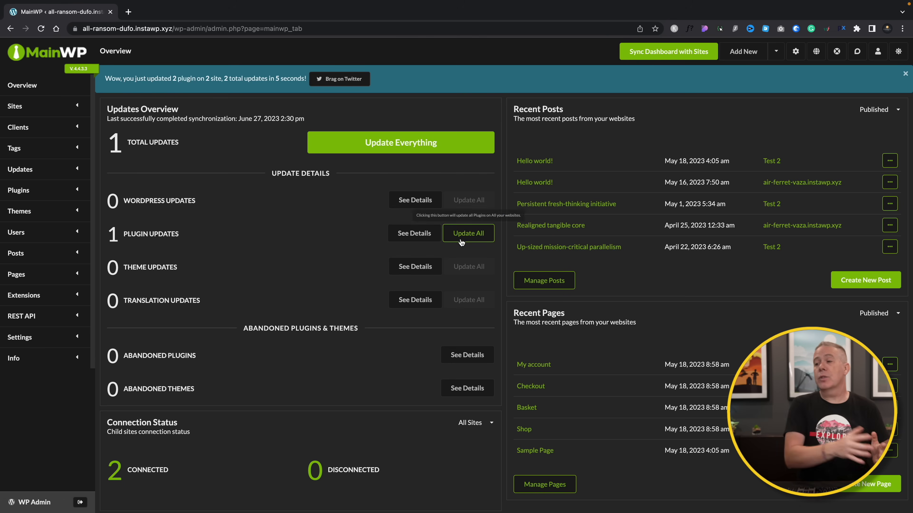
- Apply the remaining plugin update across all sites
click(468, 233)
click(361, 343)
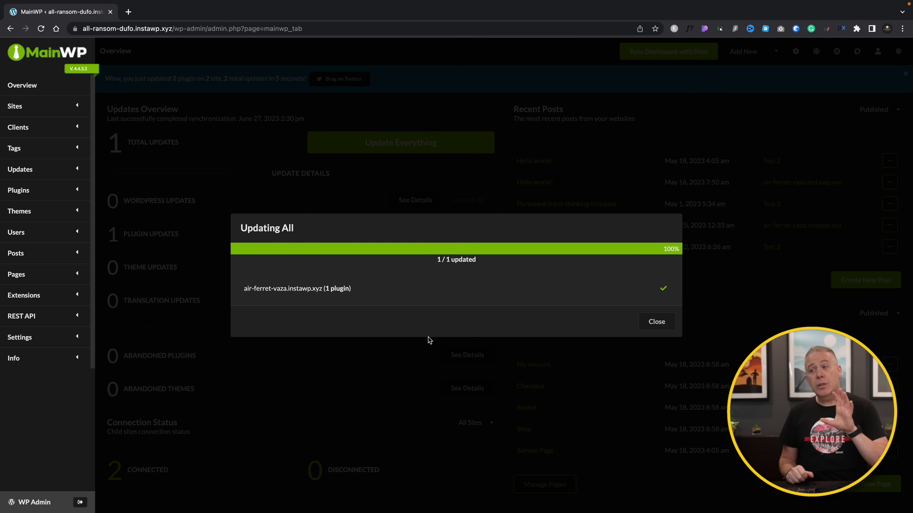
click(650, 320)
- List the security issues per site and show Test 2's details
scroll(648, 320, down, 8)
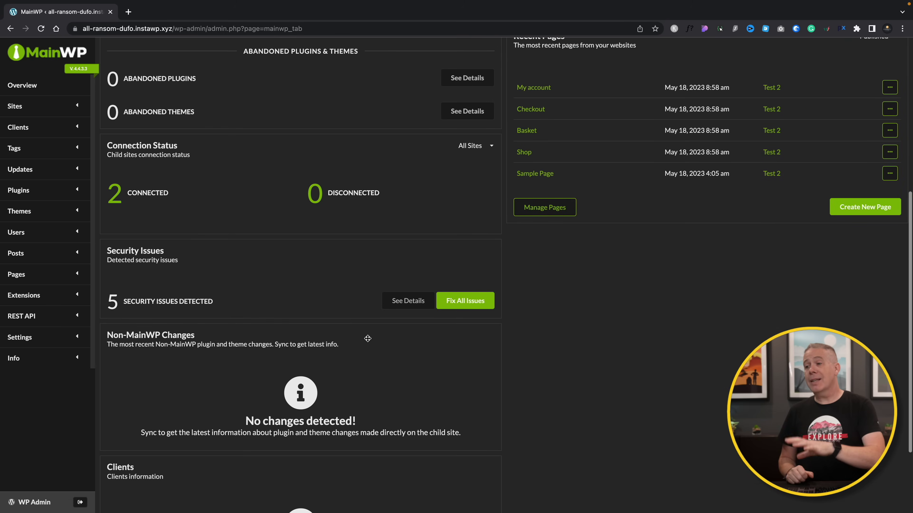
click(406, 302)
scroll(351, 388, down, 1)
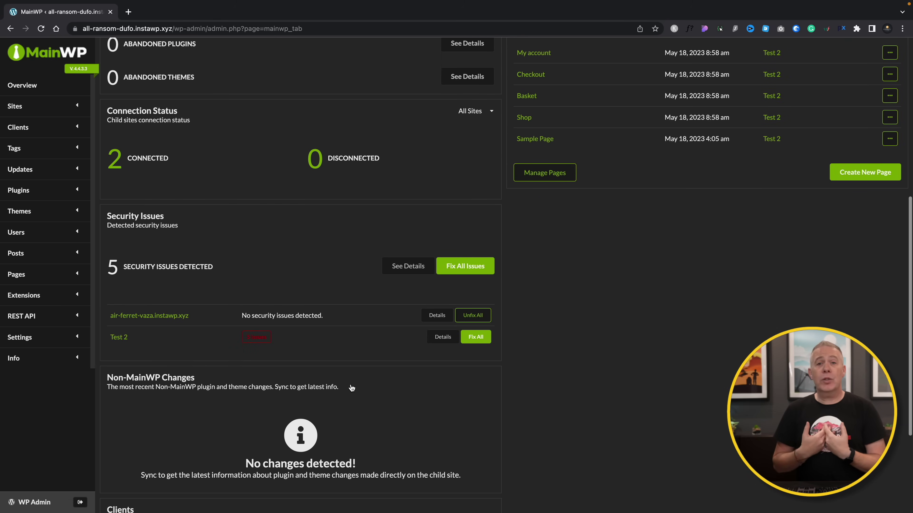
click(443, 337)
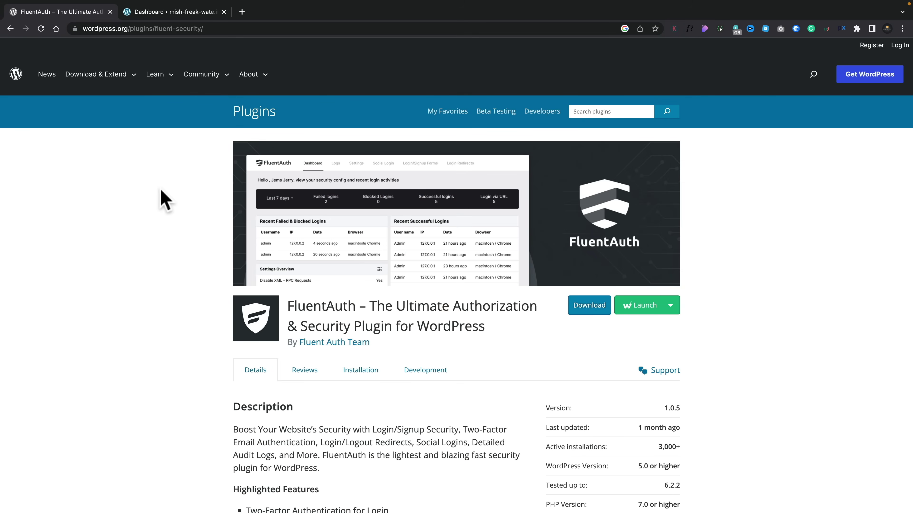
- Scroll down the FluentAuth plugin listing
scroll(161, 252, down, 1)
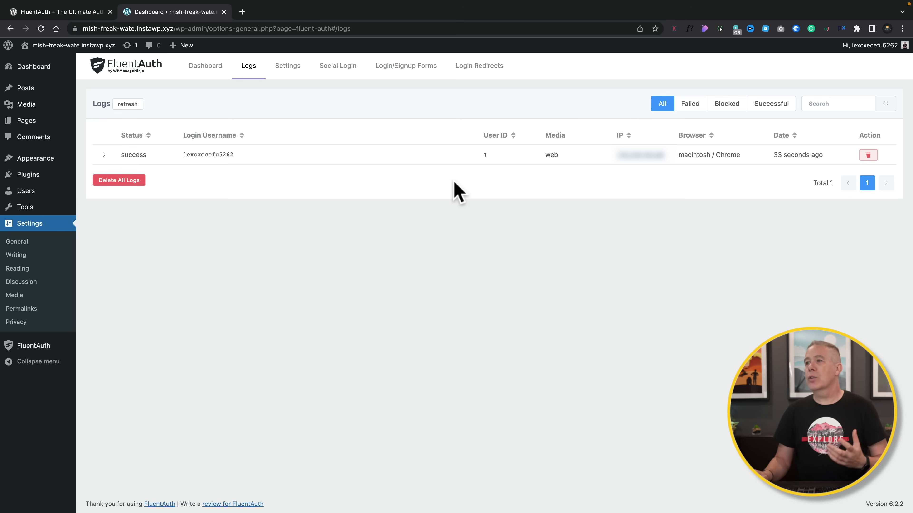
- Look through FluentAuth's core security and login limit settings, then view Social Login
click(290, 69)
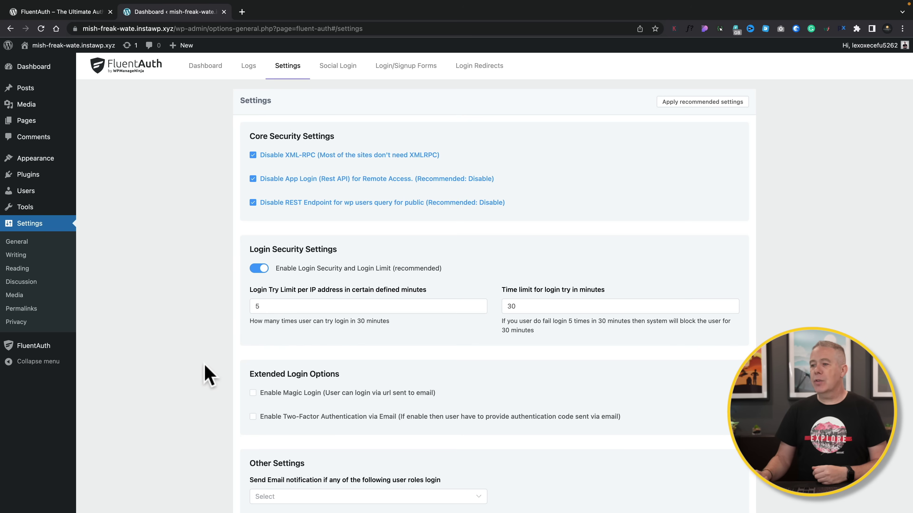
scroll(208, 376, down, 3)
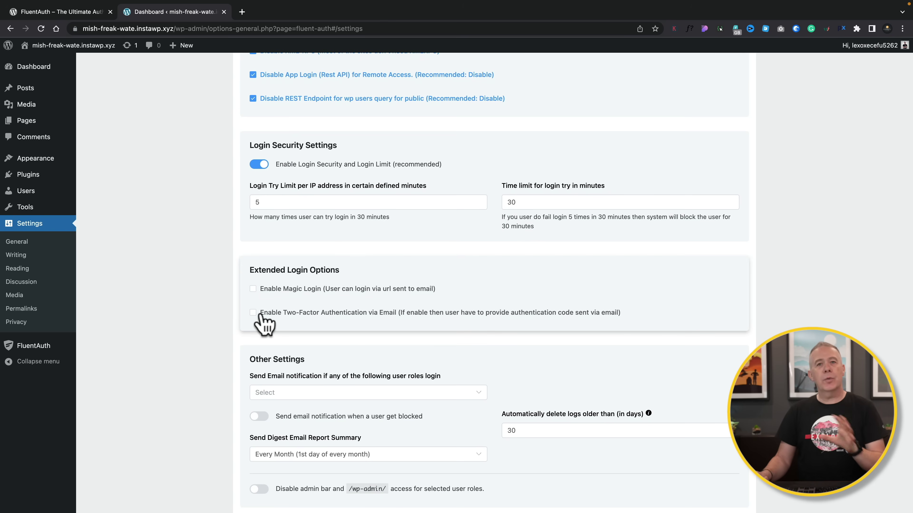
scroll(206, 409, down, 3)
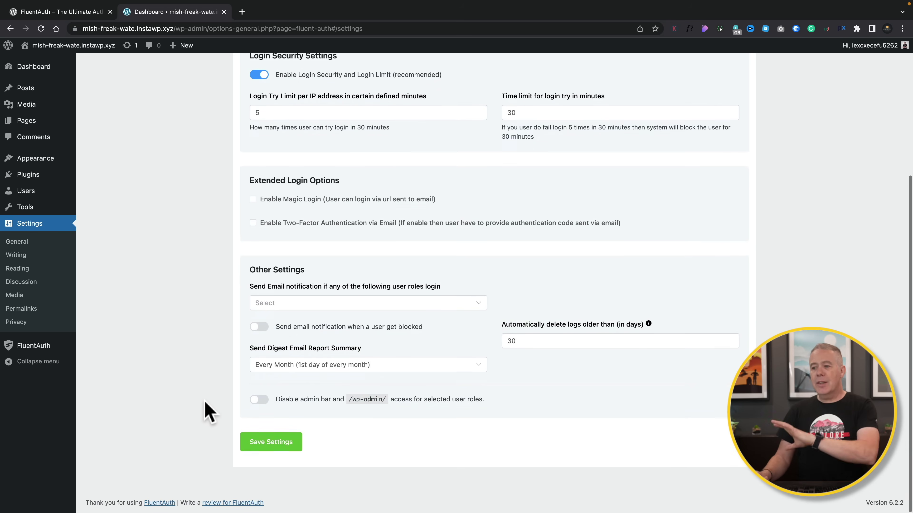
scroll(209, 413, up, 1)
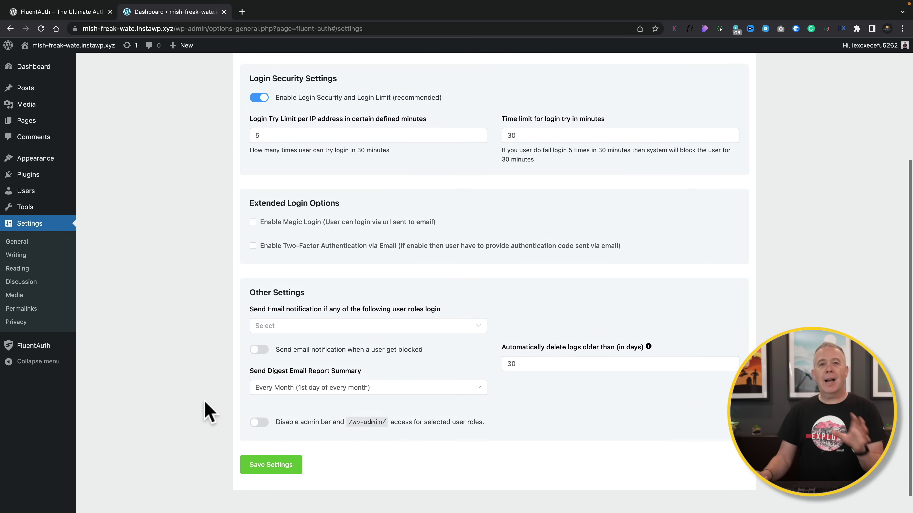
scroll(206, 405, up, 6)
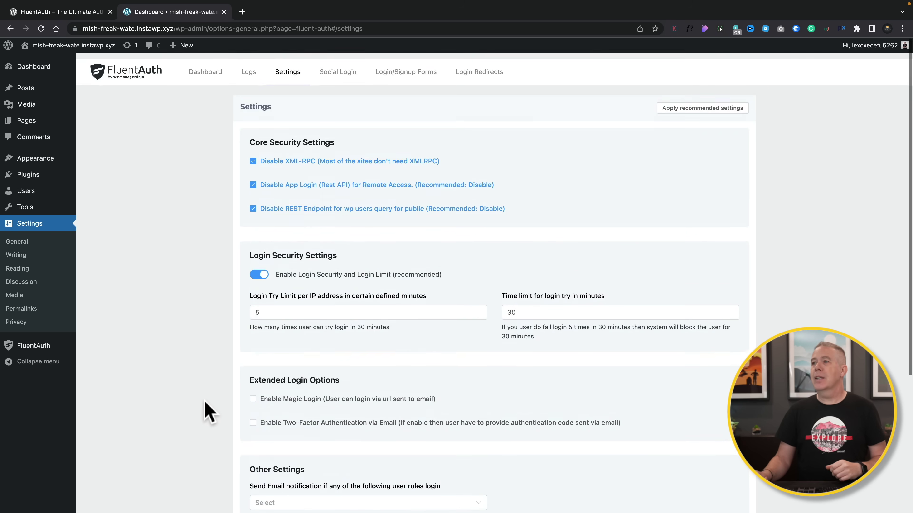
click(334, 74)
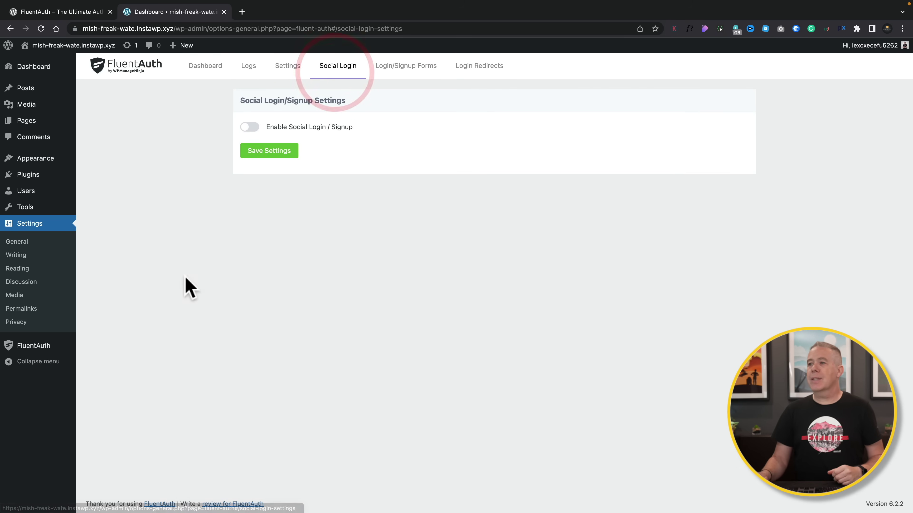
- Enable social login/signup and the custom login/signup shortcodes such as [fluent_auth]
click(252, 126)
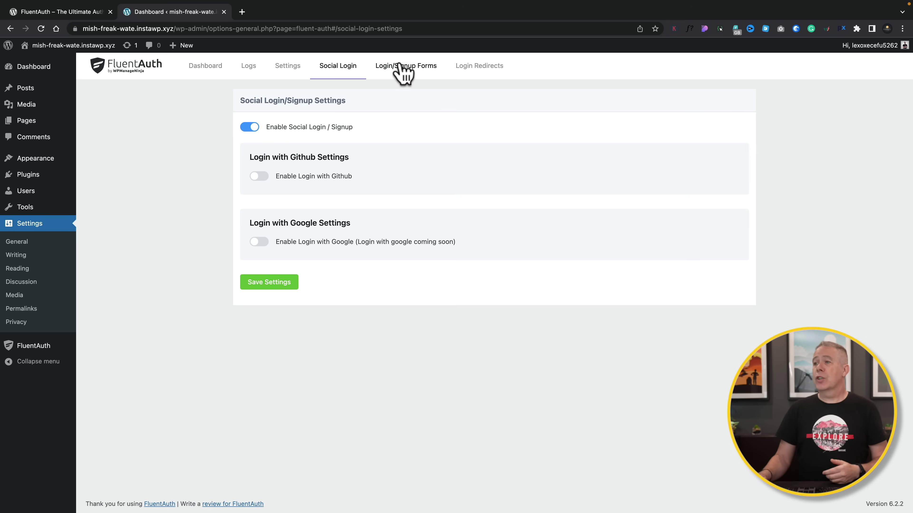
click(402, 70)
click(250, 130)
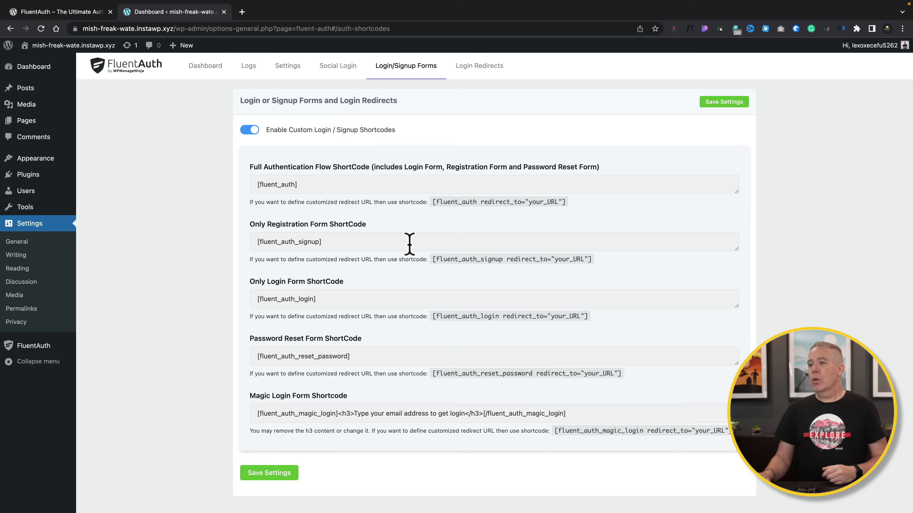
- Switch on Enable Custom Login Redirects in FluentAuth's Login Redirects tab
click(478, 70)
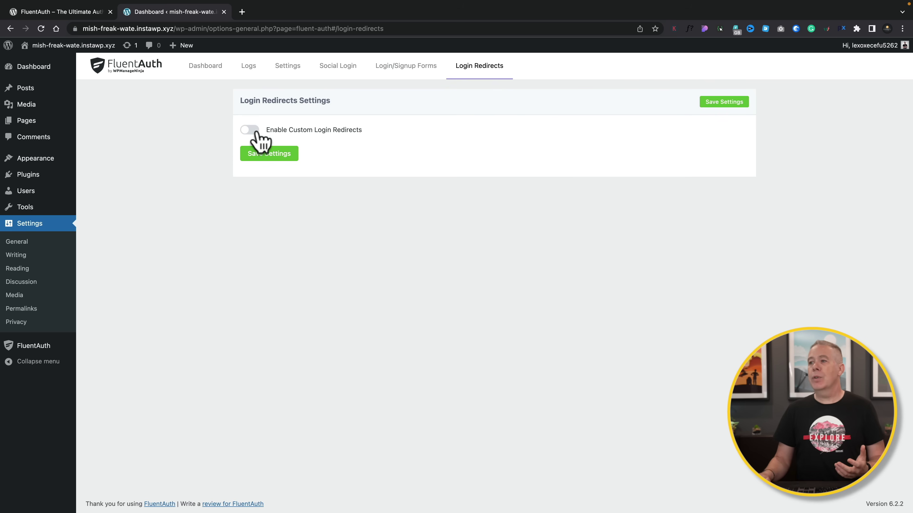
click(251, 131)
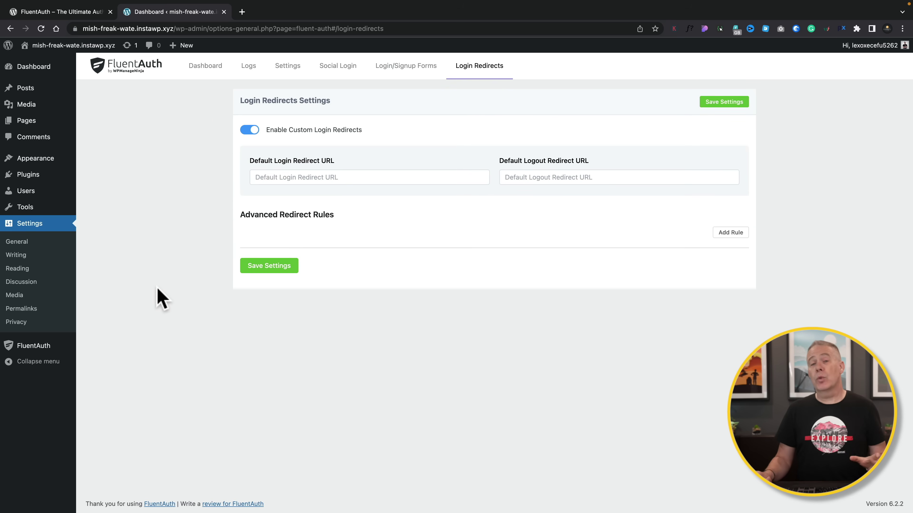